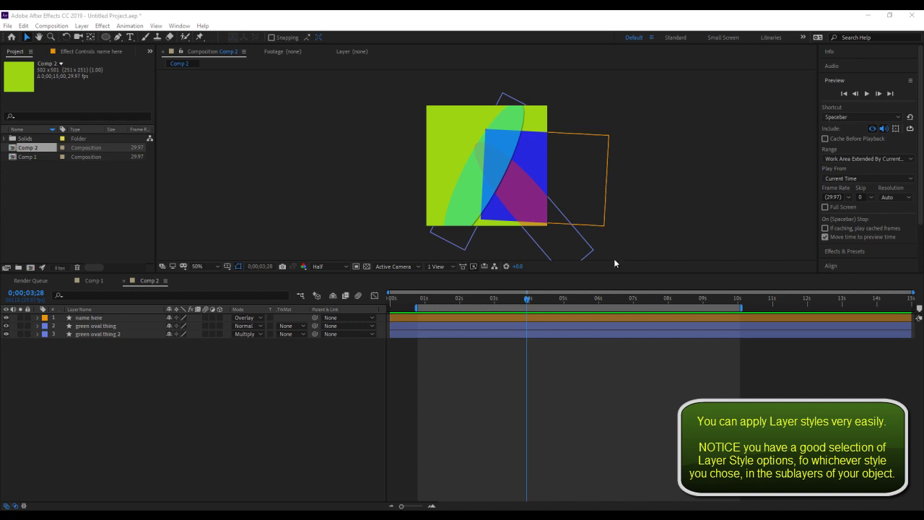
Step: Expand the green oval thing layer's Layer Styles > Drop Shadow and toggle its visibility to compare
{"action": "left_click", "coordinate": [37, 327]}
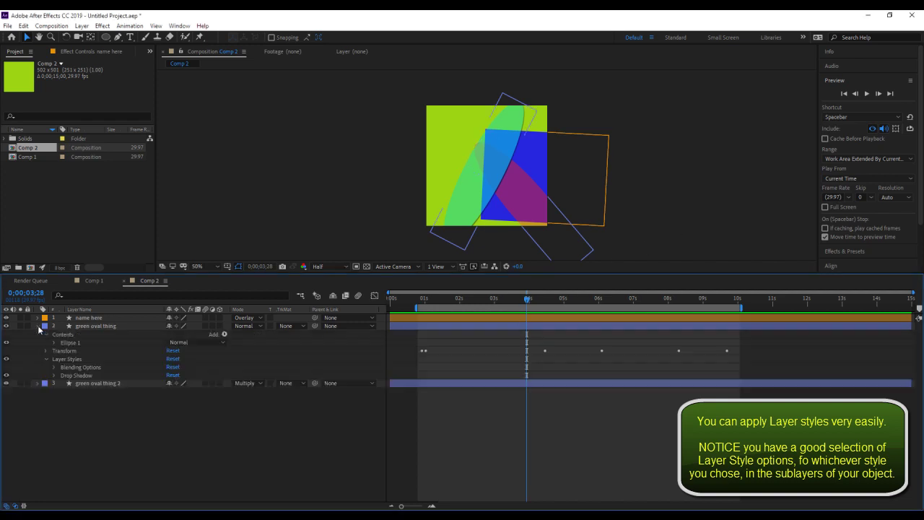
{"action": "left_click", "coordinate": [53, 376]}
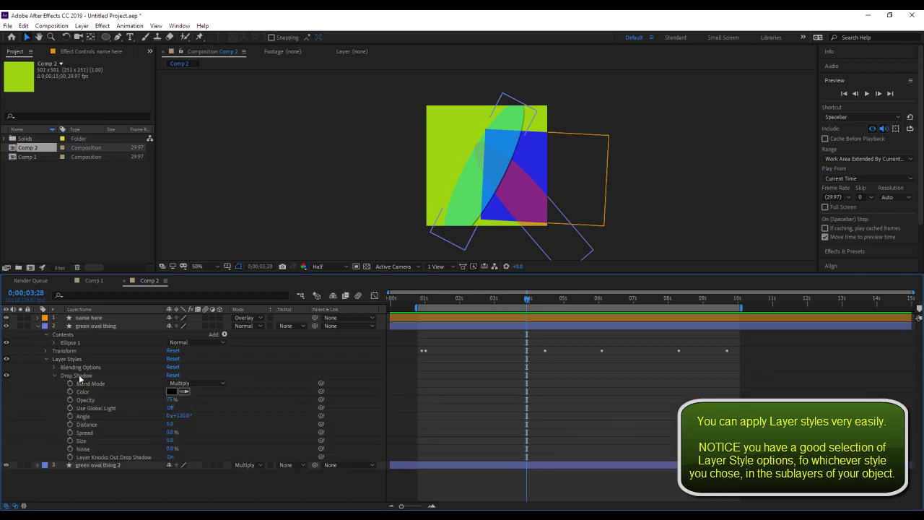
{"action": "left_click", "coordinate": [81, 376]}
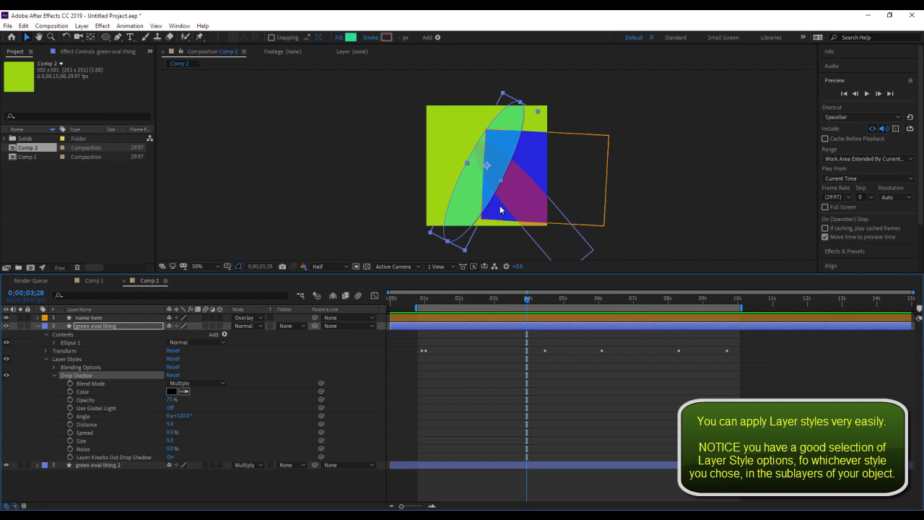
{"action": "left_click", "coordinate": [7, 375]}
{"action": "left_click", "coordinate": [7, 375]}
{"action": "left_click", "coordinate": [7, 358]}
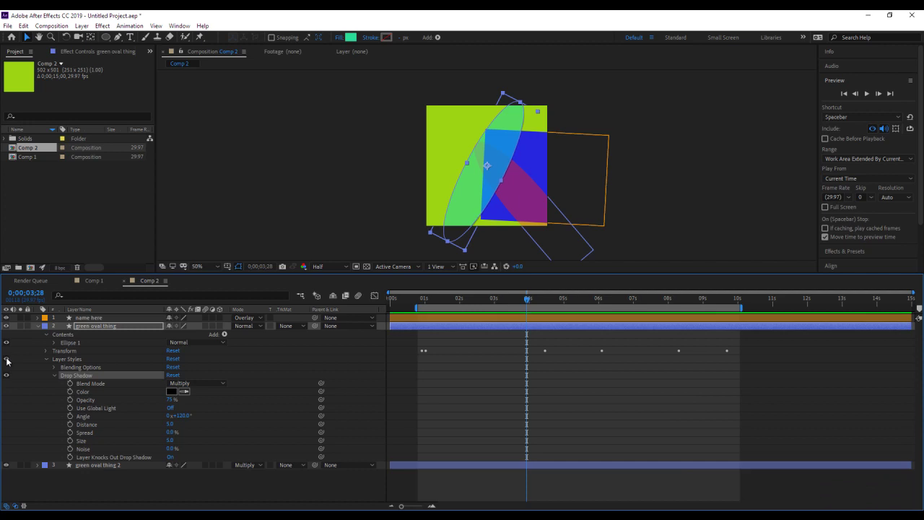
Step: Apply Easy Ease to the green oval thing's 212° Rotation keyframe at 6 seconds
{"action": "left_click", "coordinate": [46, 351]}
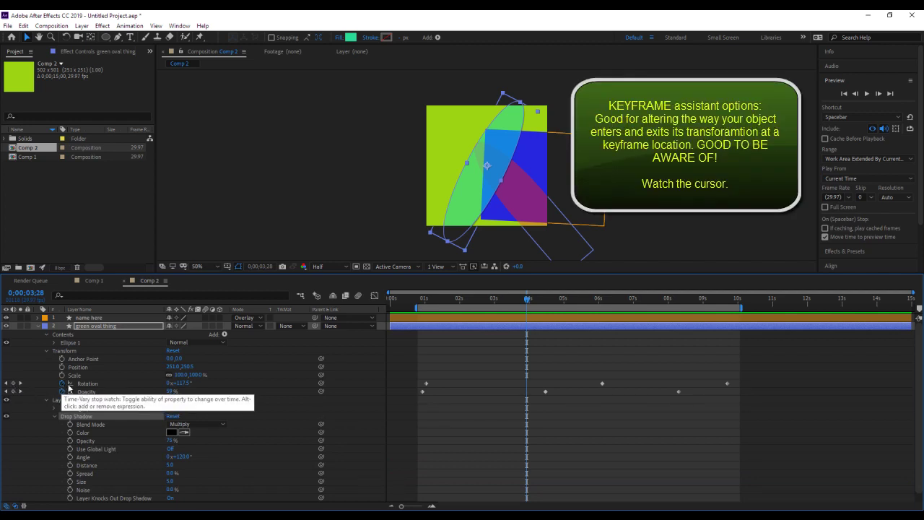
{"action": "left_click", "coordinate": [603, 383]}
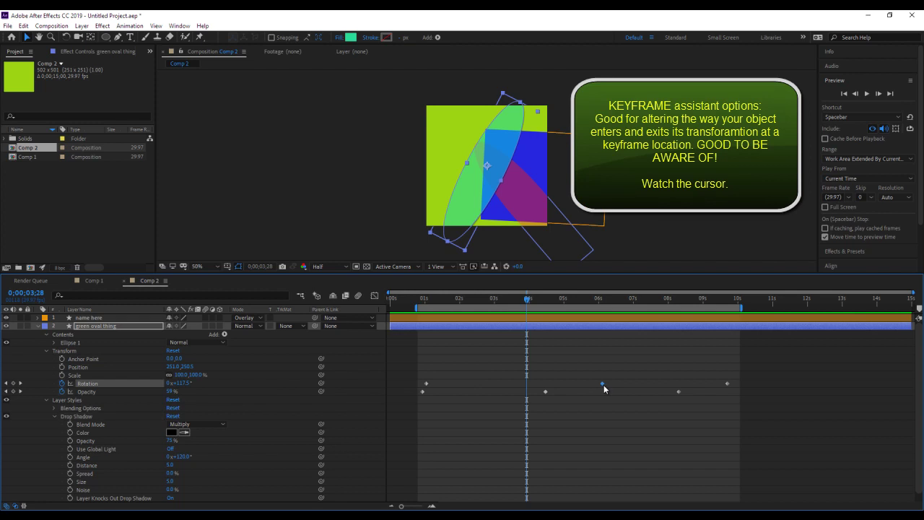
{"action": "left_click_drag", "start_coordinate": [528, 298], "coordinate": [603, 309]}
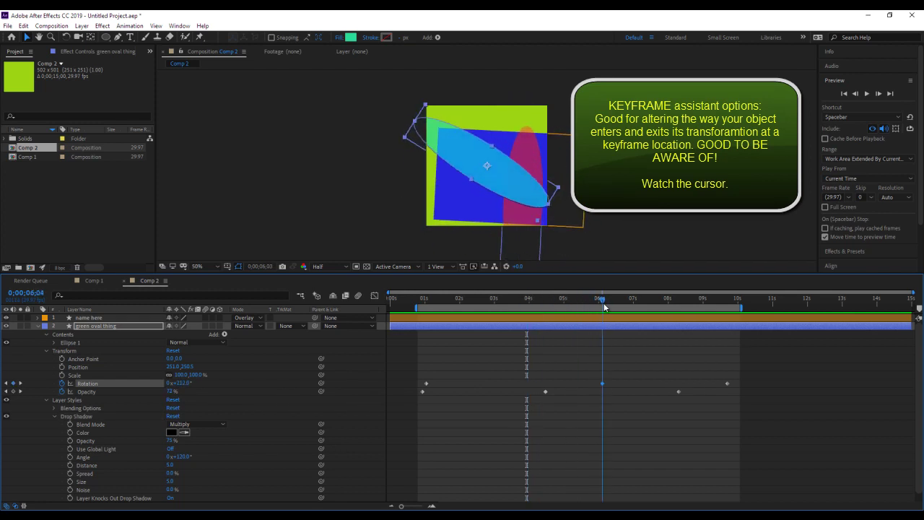
{"action": "left_click_drag", "start_coordinate": [602, 302], "coordinate": [603, 302]}
{"action": "right_click", "coordinate": [604, 384]}
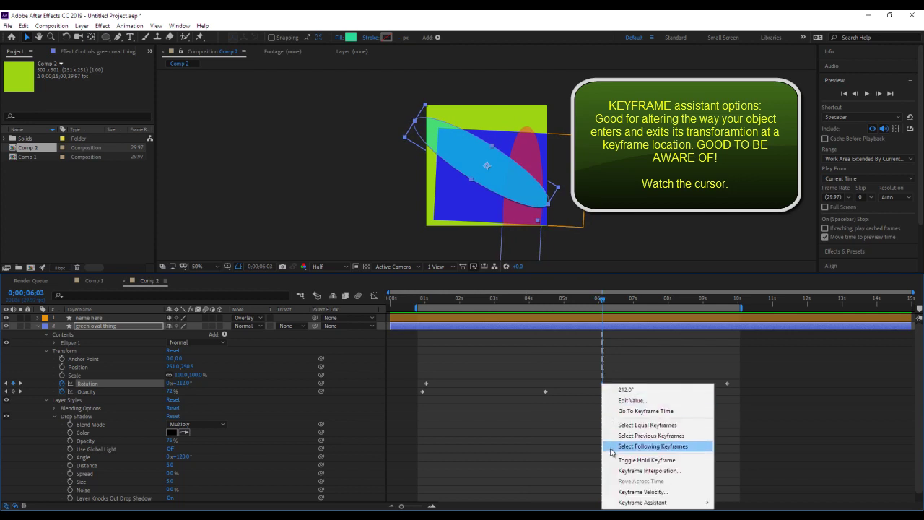
{"action": "mouse_move", "coordinate": [652, 505]}
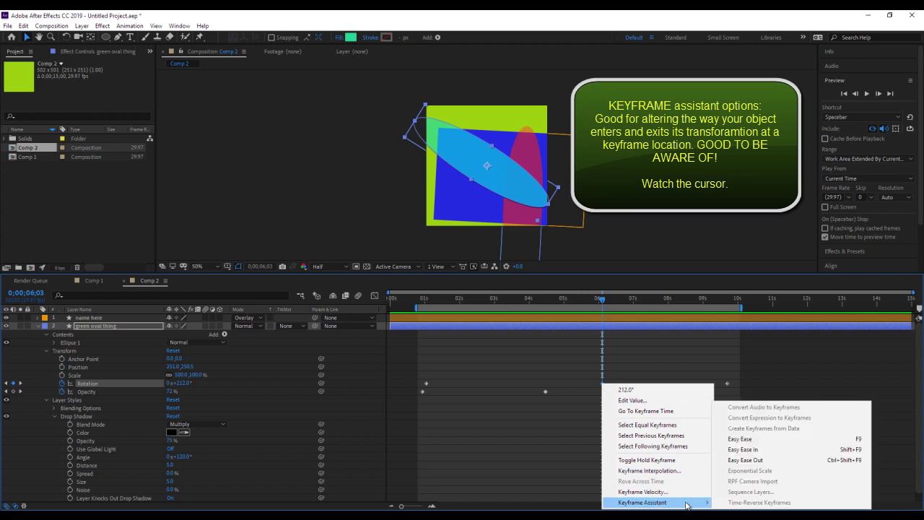
{"action": "left_click", "coordinate": [749, 439]}
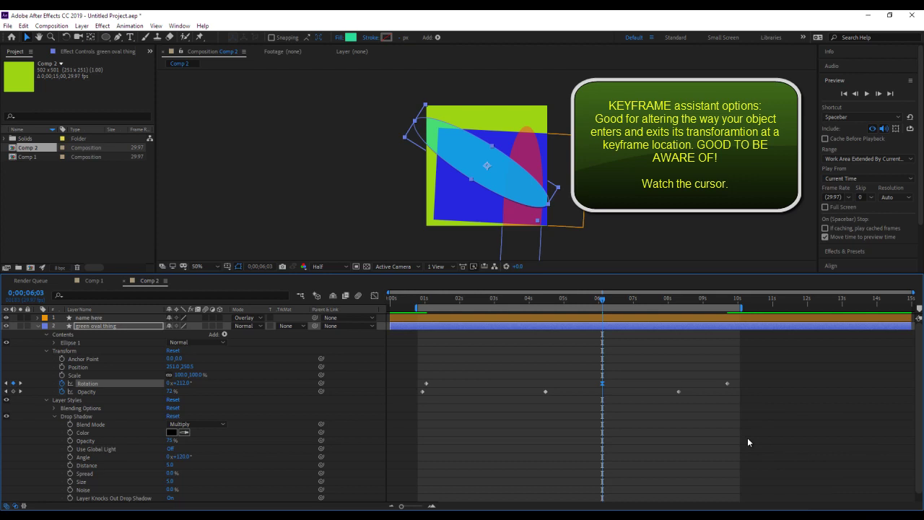
Step: In the Graph Editor, widen and tilt the Rotation peak's Bezier handles, then collapse the oval layer
{"action": "left_click", "coordinate": [375, 297]}
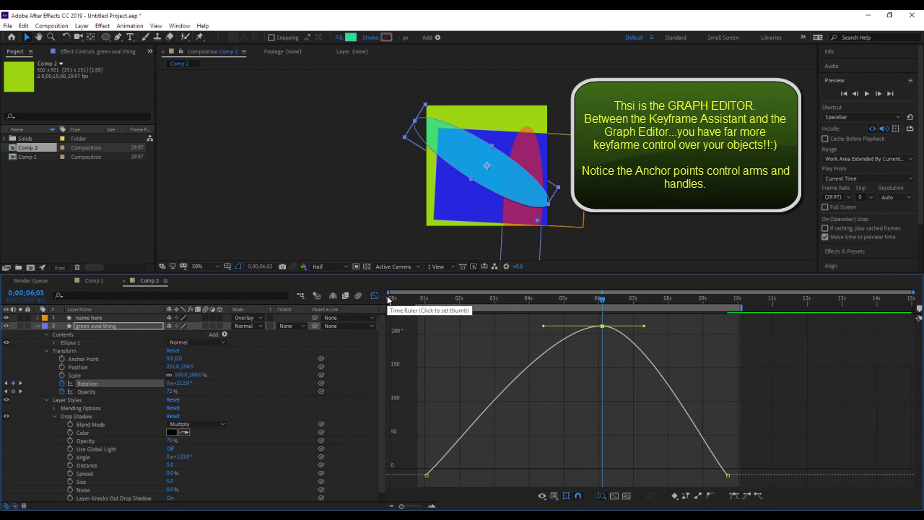
{"action": "left_click_drag", "start_coordinate": [546, 329], "coordinate": [471, 327]}
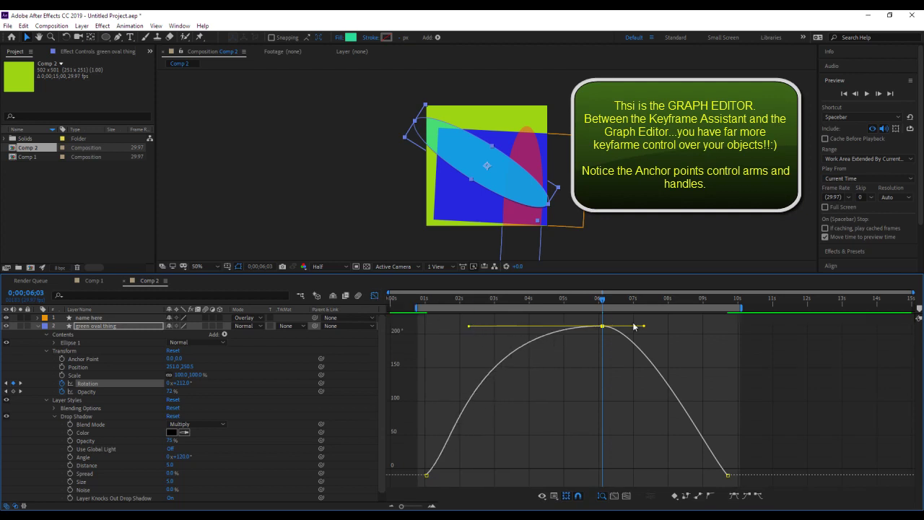
{"action": "left_click_drag", "start_coordinate": [643, 326], "coordinate": [718, 332]}
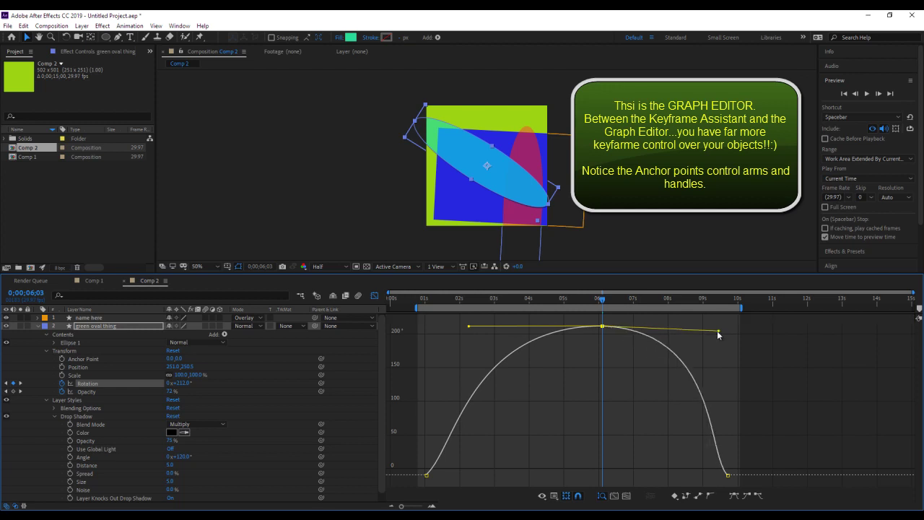
{"action": "mouse_move", "coordinate": [603, 327]}
{"action": "left_mouse_down"}
{"action": "mouse_move", "coordinate": [576, 354]}
{"action": "mouse_move", "coordinate": [699, 334]}
{"action": "mouse_move", "coordinate": [604, 338]}
{"action": "left_mouse_up"}
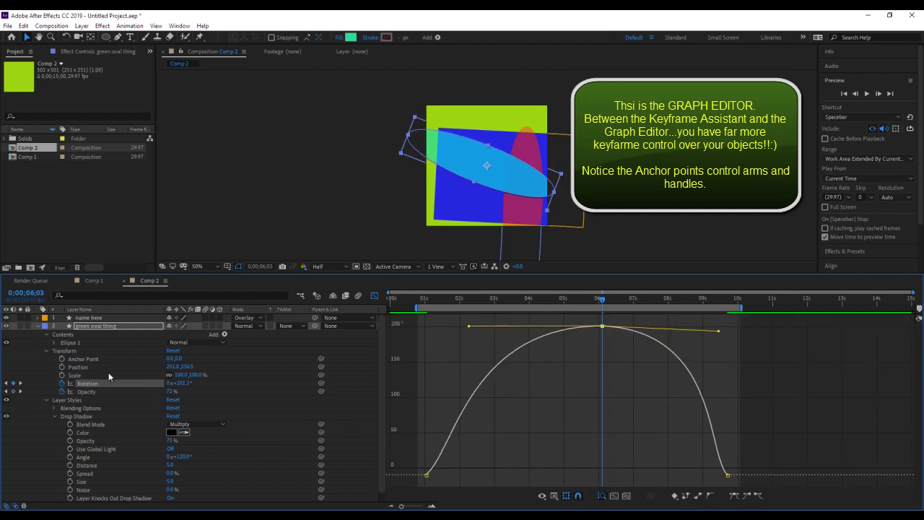
{"action": "left_click", "coordinate": [42, 327]}
{"action": "left_click", "coordinate": [38, 326]}
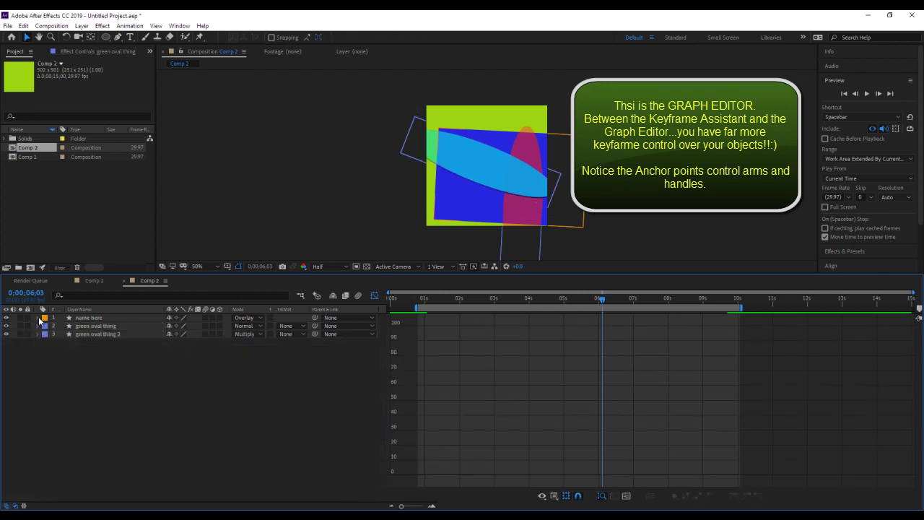
Step: Apply Easy Ease In to the name here layer's Position keyframe (621.0, 296.5) at 2 seconds
{"action": "left_click", "coordinate": [38, 319]}
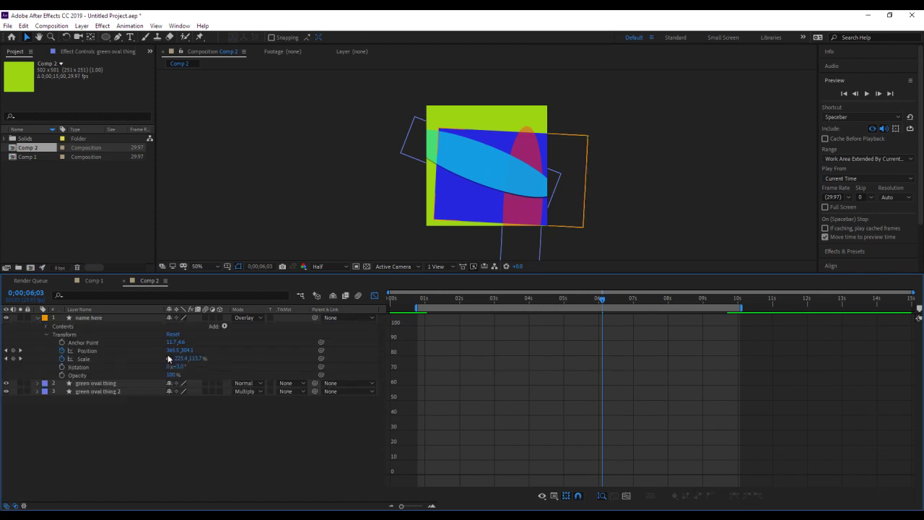
{"action": "left_click", "coordinate": [374, 297]}
{"action": "left_click_drag", "start_coordinate": [602, 299], "coordinate": [465, 318]}
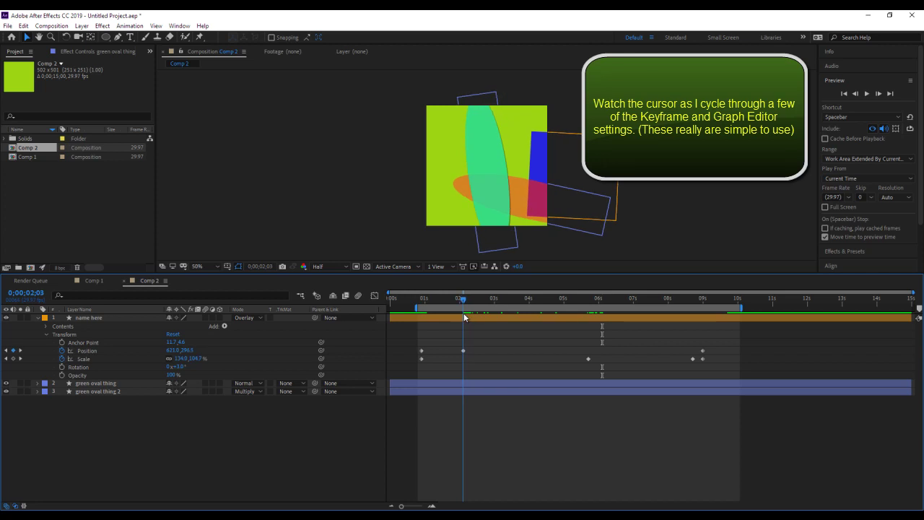
{"action": "left_click", "coordinate": [464, 350]}
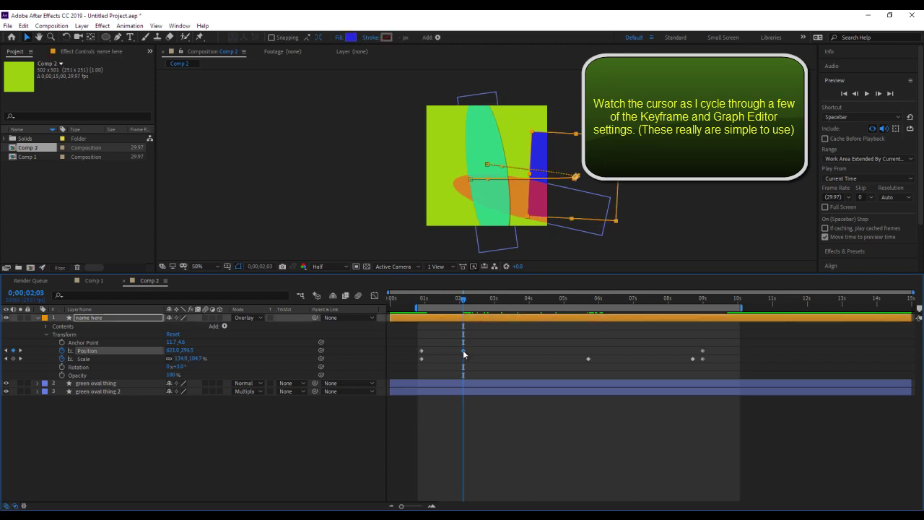
{"action": "right_click", "coordinate": [464, 354]}
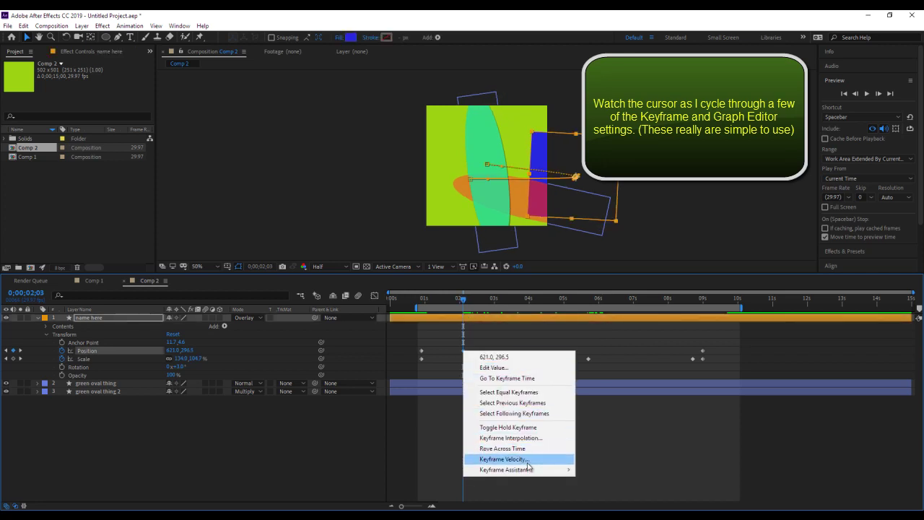
{"action": "mouse_move", "coordinate": [540, 471]}
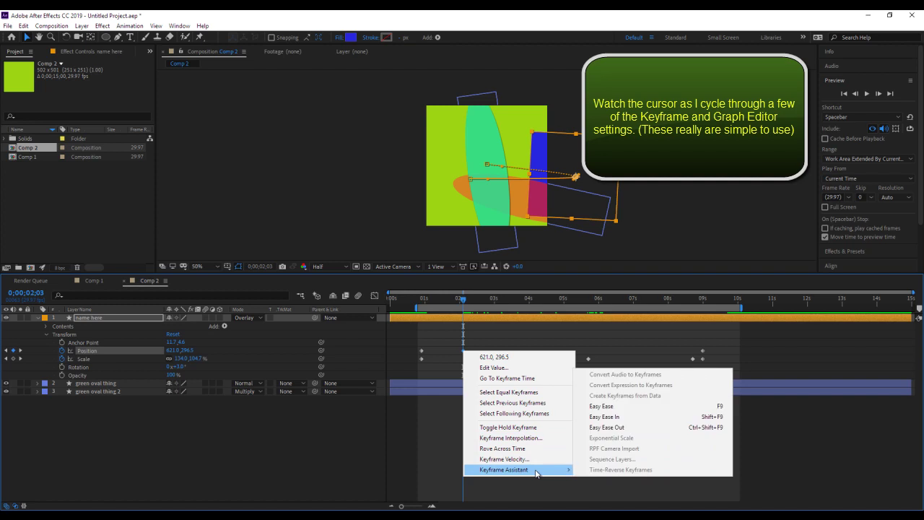
{"action": "left_click", "coordinate": [625, 409]}
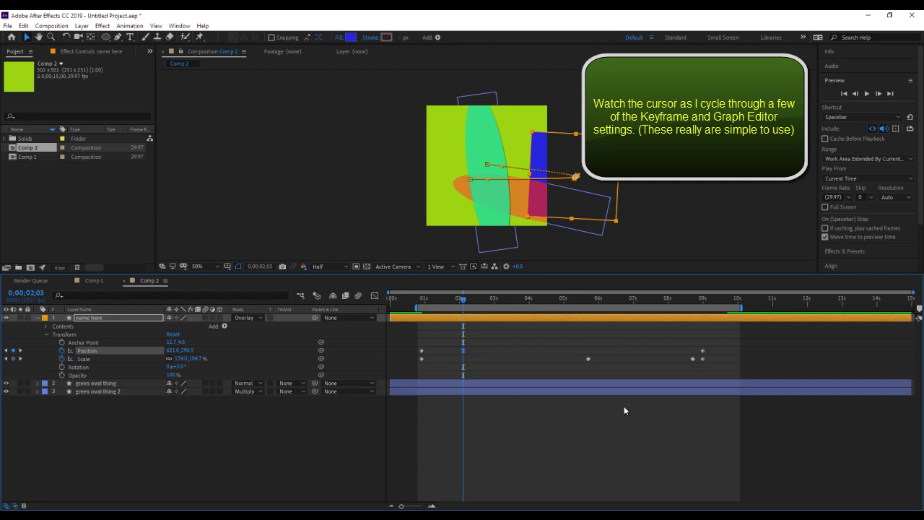
Step: Drag the 2-second Position keyframe's X, Y curves and motion-path point to roughly (613, 350)
{"action": "left_click", "coordinate": [375, 296]}
{"action": "mouse_move", "coordinate": [464, 329]}
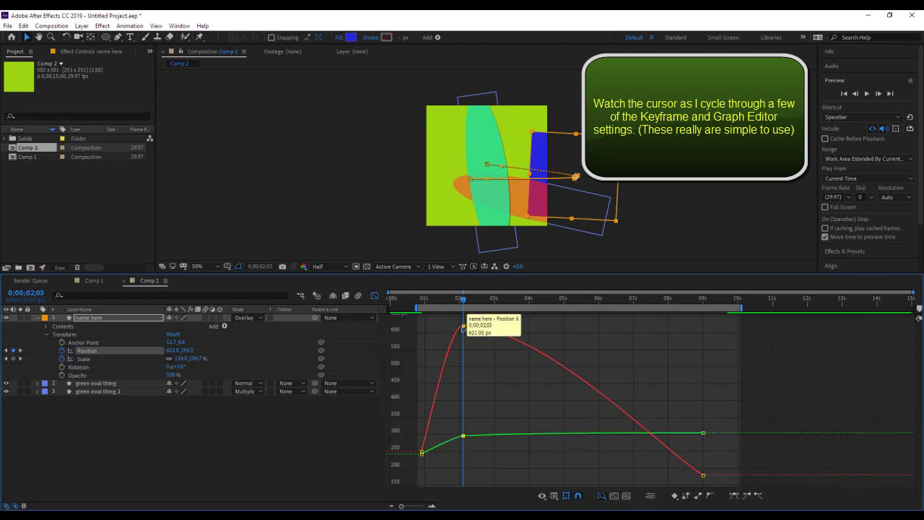
{"action": "left_click_drag", "start_coordinate": [465, 329], "coordinate": [464, 333]}
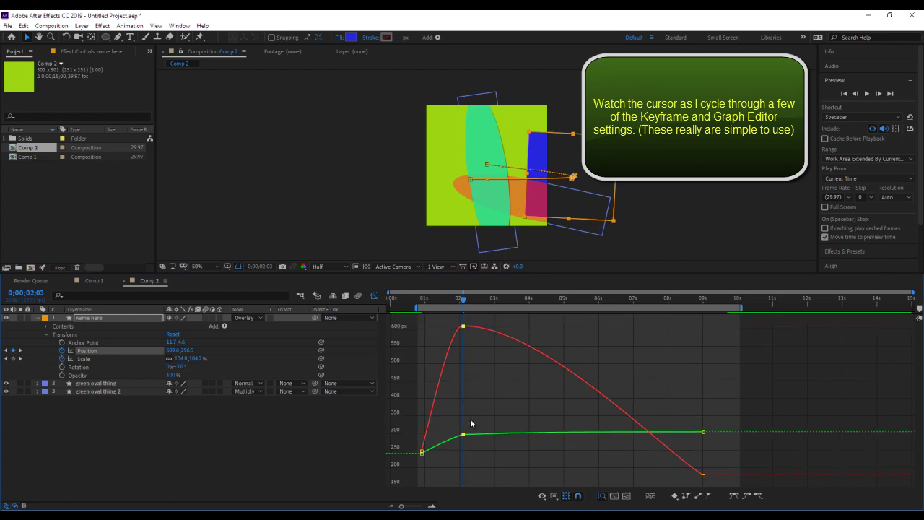
{"action": "mouse_move", "coordinate": [463, 435]}
{"action": "left_mouse_down"}
{"action": "mouse_move", "coordinate": [468, 462]}
{"action": "mouse_move", "coordinate": [464, 437]}
{"action": "left_mouse_up"}
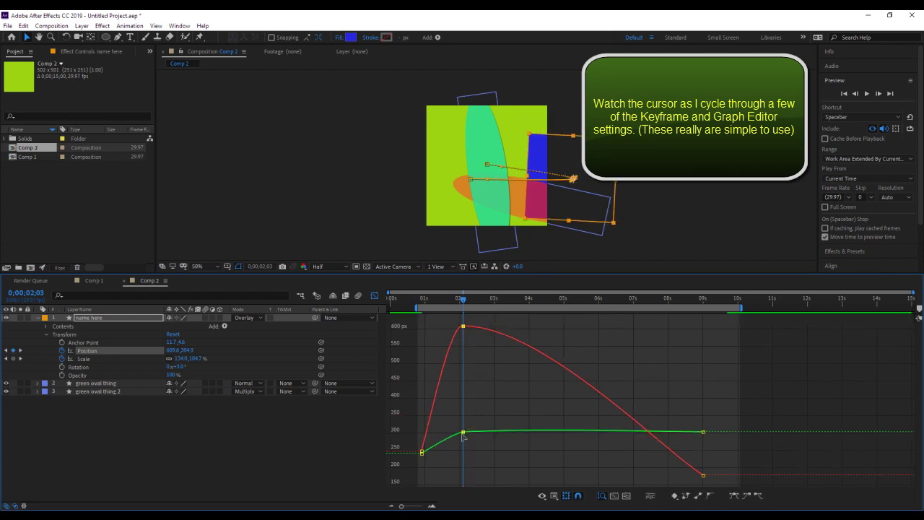
{"action": "left_click_drag", "start_coordinate": [576, 180], "coordinate": [573, 195]}
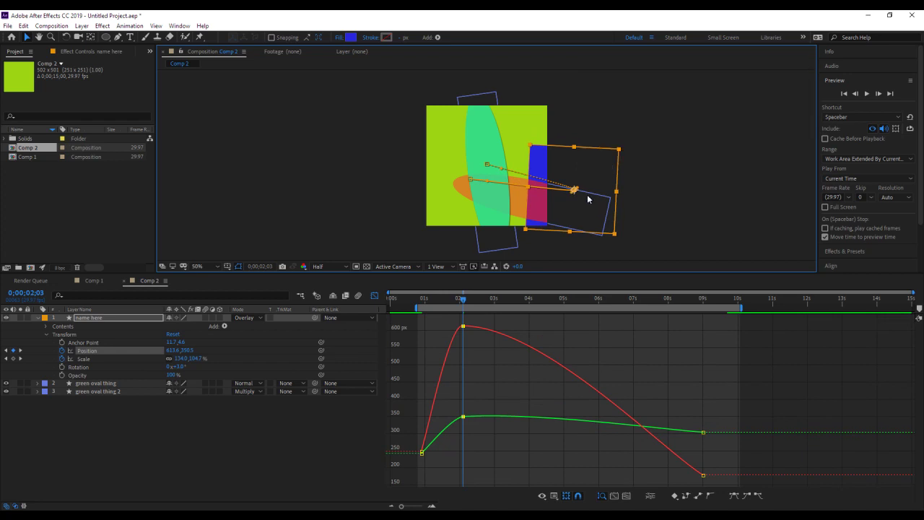
{"action": "key", "text": "period"}
{"action": "key", "text": "period"}
{"action": "key", "text": "period"}
Step: Shift the Position keyframe slightly left and reshape the motion path curve around it
{"action": "mouse_move", "coordinate": [737, 232]}
{"action": "left_mouse_down"}
{"action": "mouse_move", "coordinate": [607, 214]}
{"action": "mouse_move", "coordinate": [626, 165]}
{"action": "left_mouse_up"}
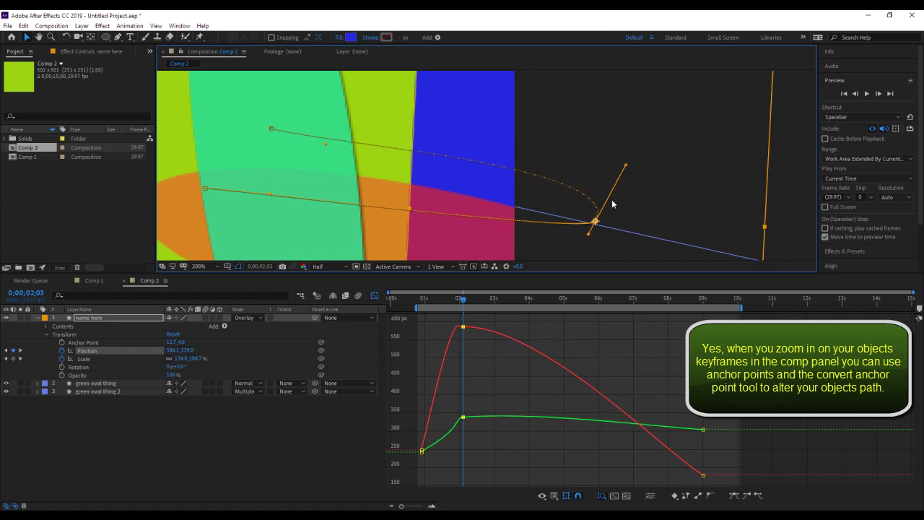
{"action": "left_click_drag", "start_coordinate": [588, 236], "coordinate": [590, 246]}
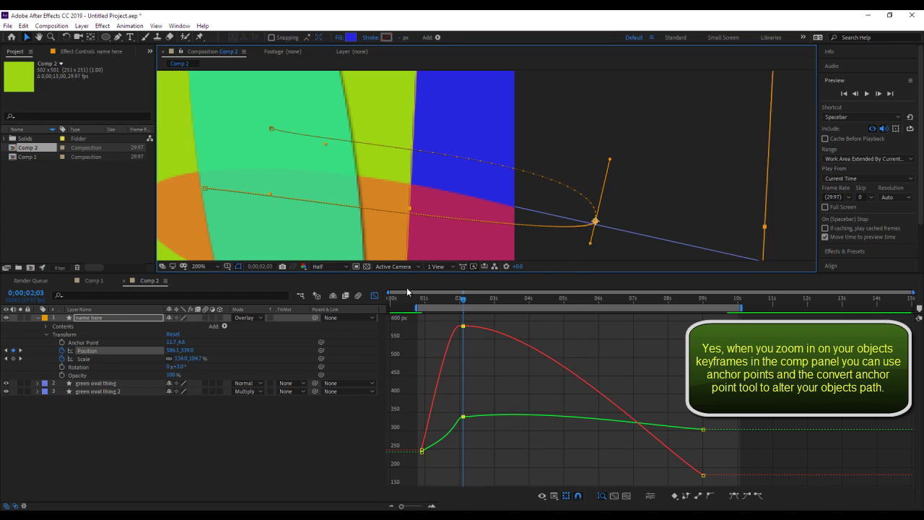
{"action": "left_click", "coordinate": [375, 296]}
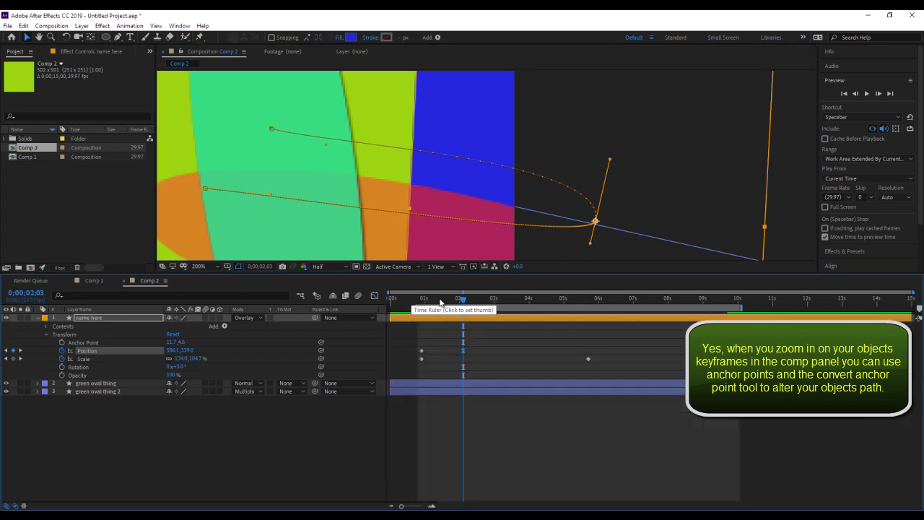
Step: Set the time to 0;00;02;23, preview Comp 2, and collapse the name here layer
{"action": "left_click", "coordinate": [509, 301]}
{"action": "left_click_drag", "start_coordinate": [509, 303], "coordinate": [486, 304]}
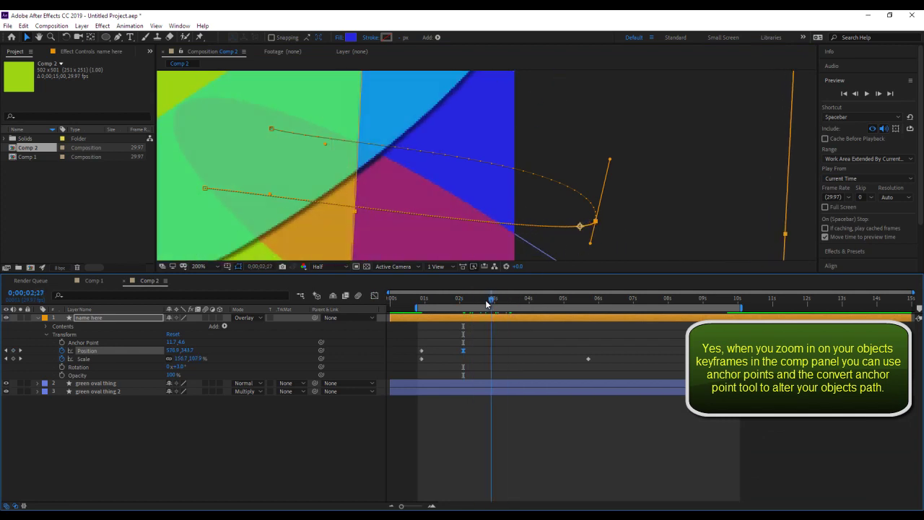
{"action": "scroll", "coordinate": [594, 190], "scroll_direction": "down", "scroll_amount": 5}
{"action": "scroll", "coordinate": [591, 191], "scroll_direction": "up", "scroll_amount": 2}
{"action": "left_click", "coordinate": [599, 191]}
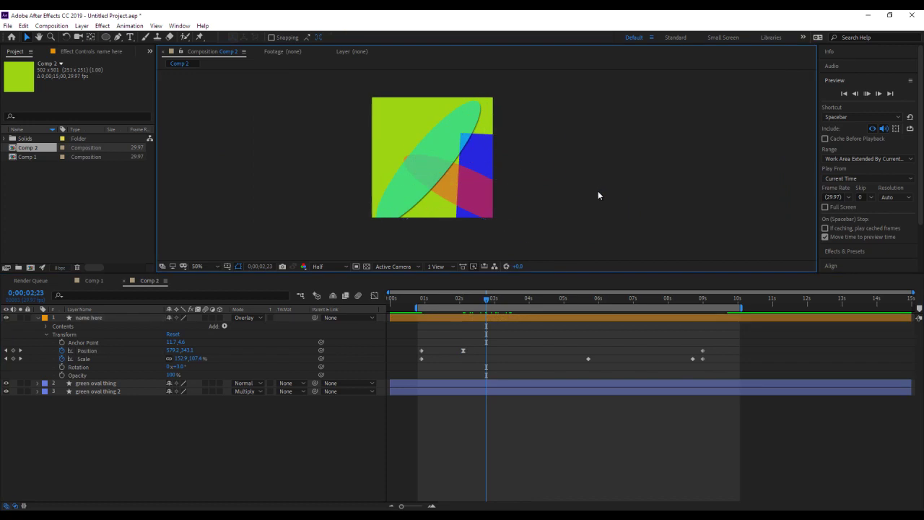
{"action": "key", "text": "space"}
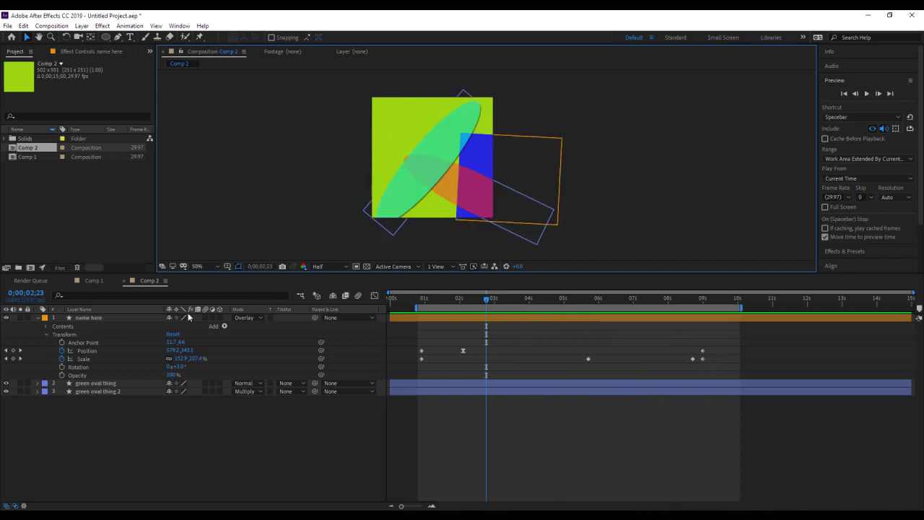
{"action": "left_click", "coordinate": [38, 318]}
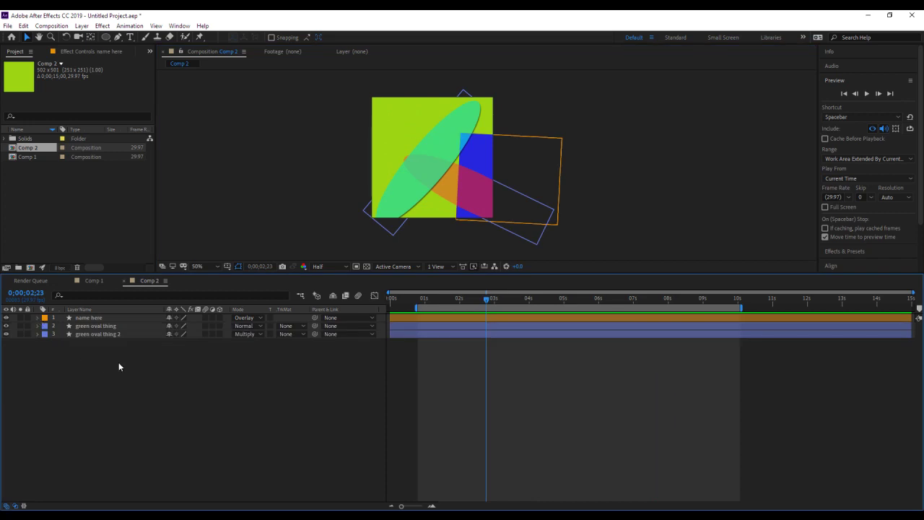
Step: Select all three Comp 2 layers and choose Layer > Pre-compose
{"action": "left_click_drag", "start_coordinate": [111, 361], "coordinate": [98, 319]}
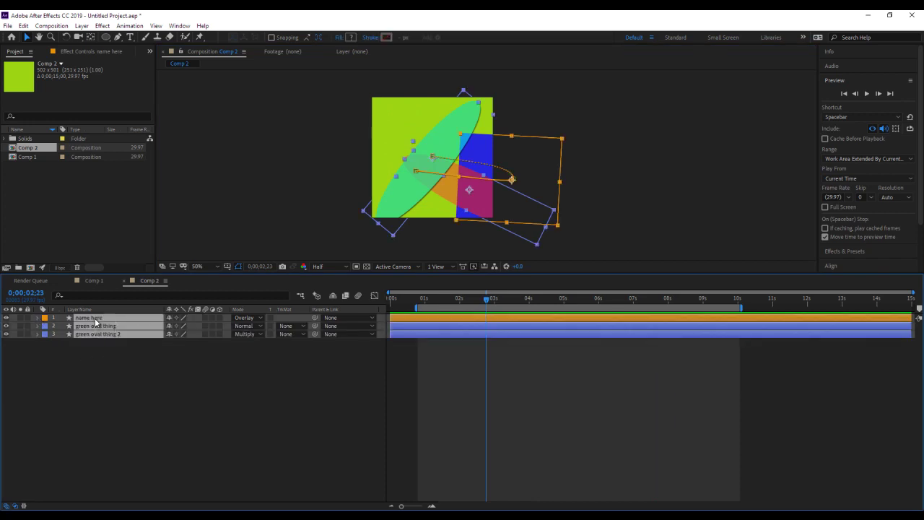
{"action": "right_click", "coordinate": [98, 322]}
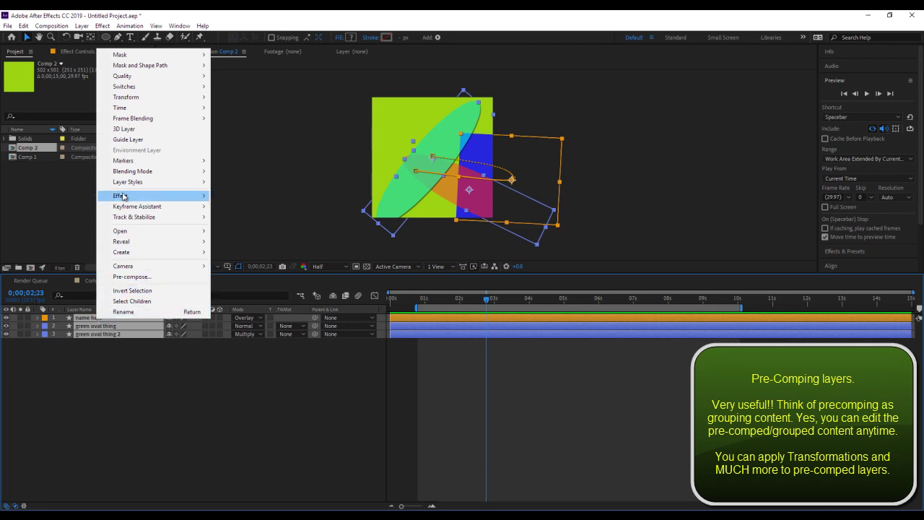
{"action": "left_click", "coordinate": [81, 26]}
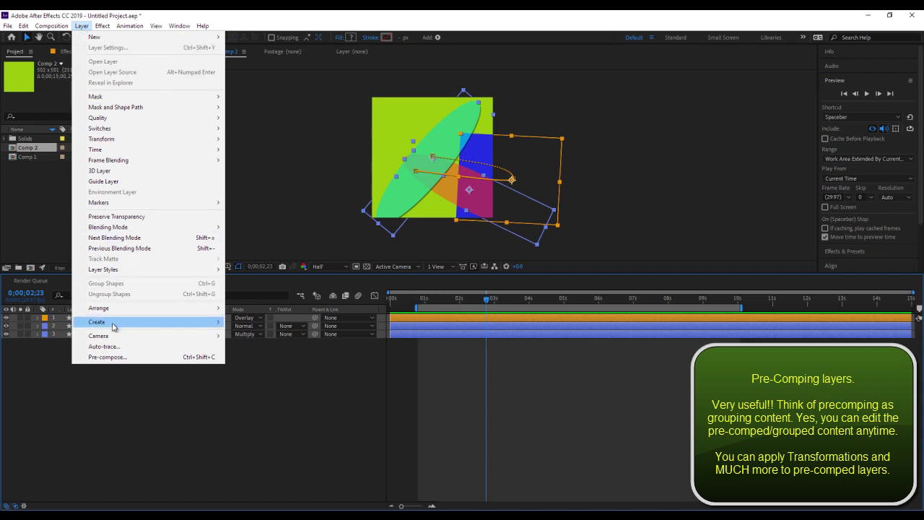
{"action": "left_click", "coordinate": [116, 357]}
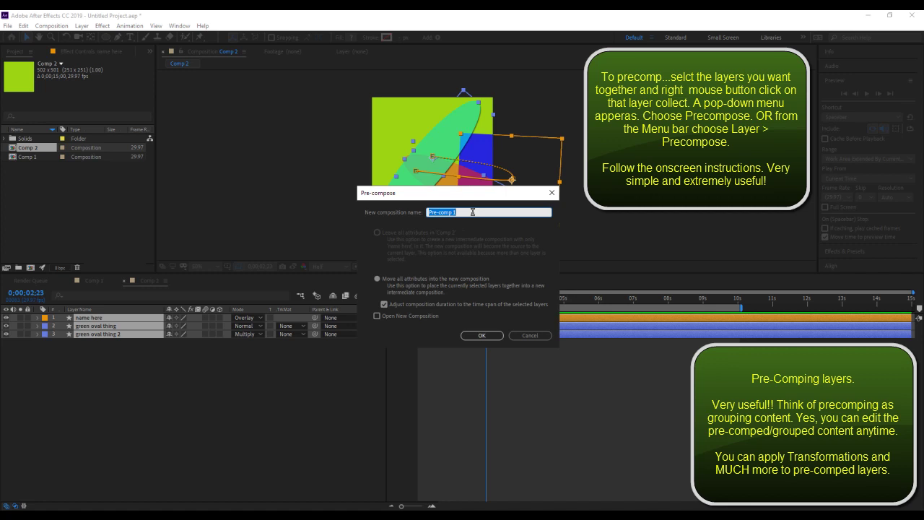
Step: Name the precomp 'think of me as a group' and confirm with Move all attributes
{"action": "type", "text": "think"}
{"action": "type", "text": " of me as a"}
{"action": "key", "text": "BackSpace"}
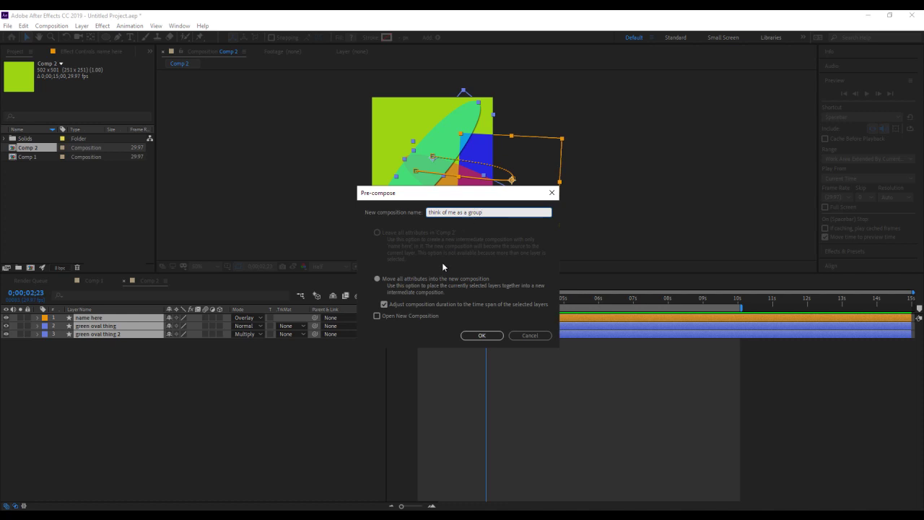
{"action": "left_click", "coordinate": [495, 337]}
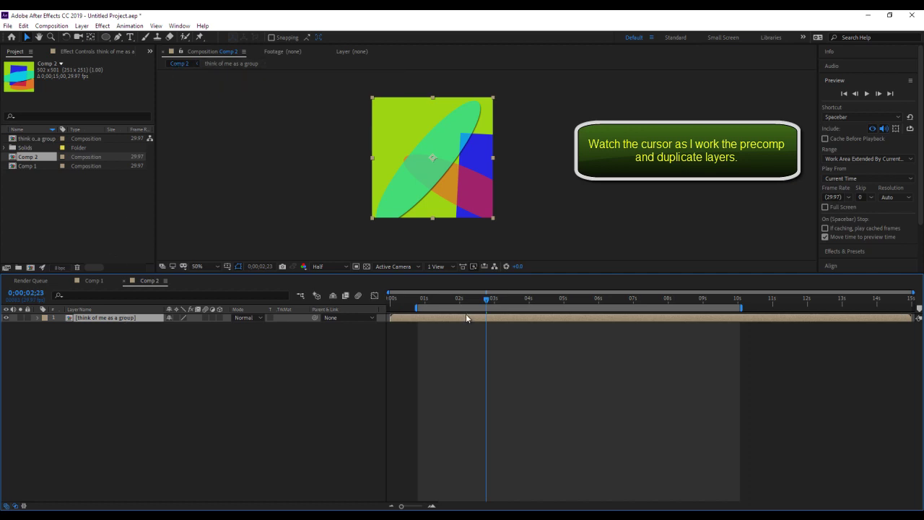
Step: Move the precomp left and scale it to 32.9% at position 127, 128.5, then preview
{"action": "left_click_drag", "start_coordinate": [460, 209], "coordinate": [427, 209]}
{"action": "key", "text": "Return"}
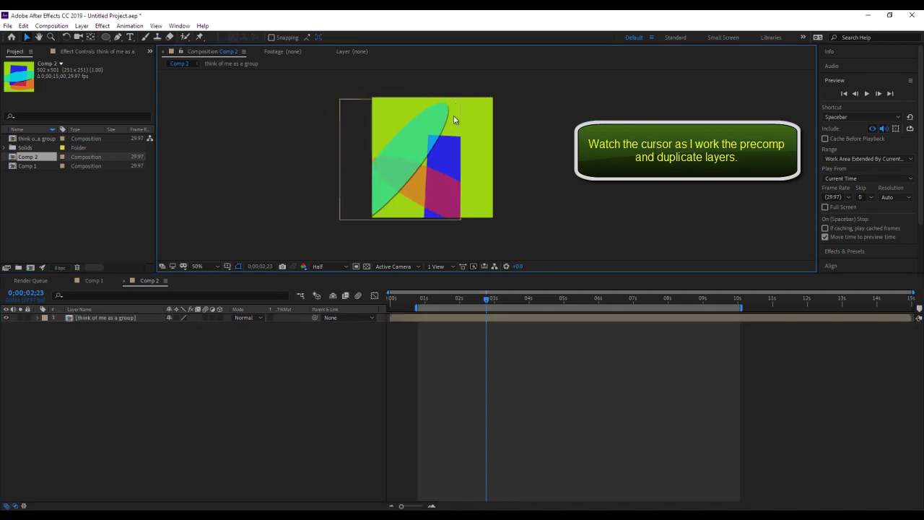
{"action": "key", "text": "Return"}
{"action": "mouse_move", "coordinate": [461, 99]}
{"action": "left_mouse_down"}
{"action": "mouse_move", "coordinate": [416, 166]}
{"action": "mouse_move", "coordinate": [417, 134]}
{"action": "left_mouse_up"}
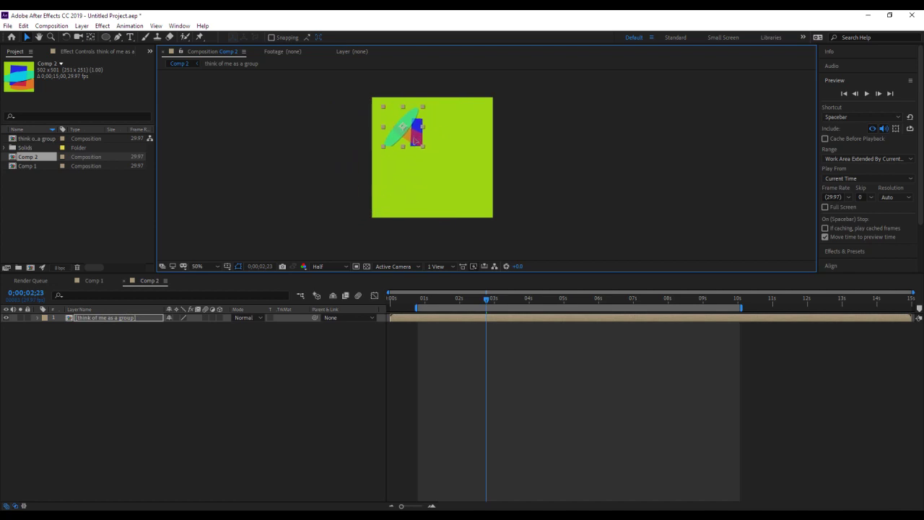
{"action": "key", "text": "space"}
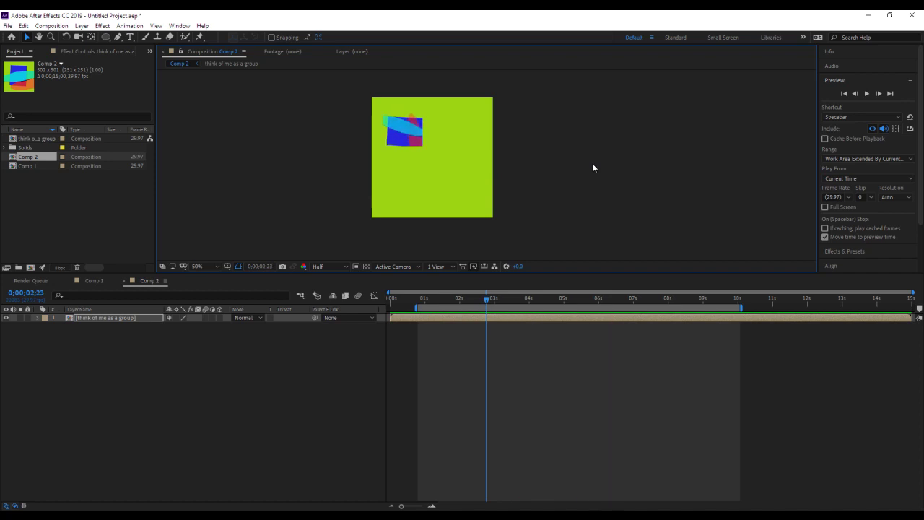
{"action": "key", "text": "space"}
{"action": "left_click", "coordinate": [37, 318]}
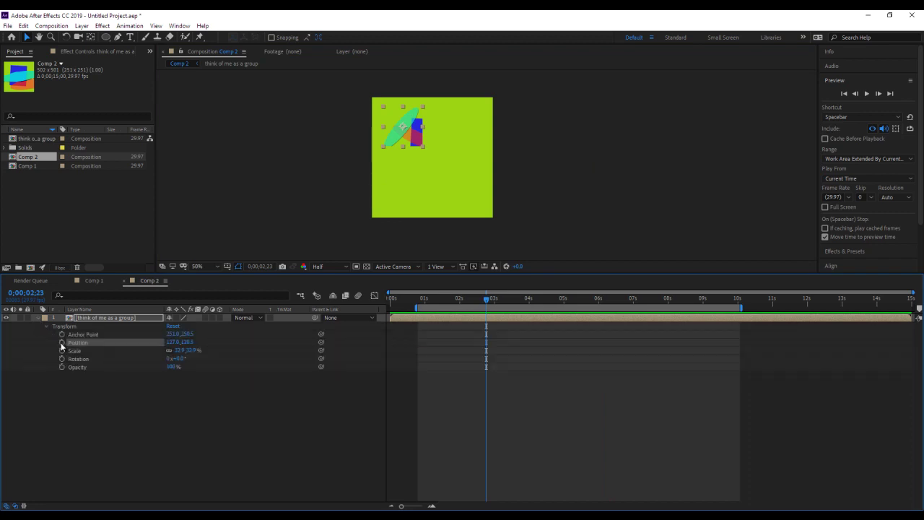
Step: Keyframe the precomp dropping to Y 299.5 at 6;15, then curving up-right to 367, 181.5
{"action": "left_click_drag", "start_coordinate": [487, 300], "coordinate": [616, 300]}
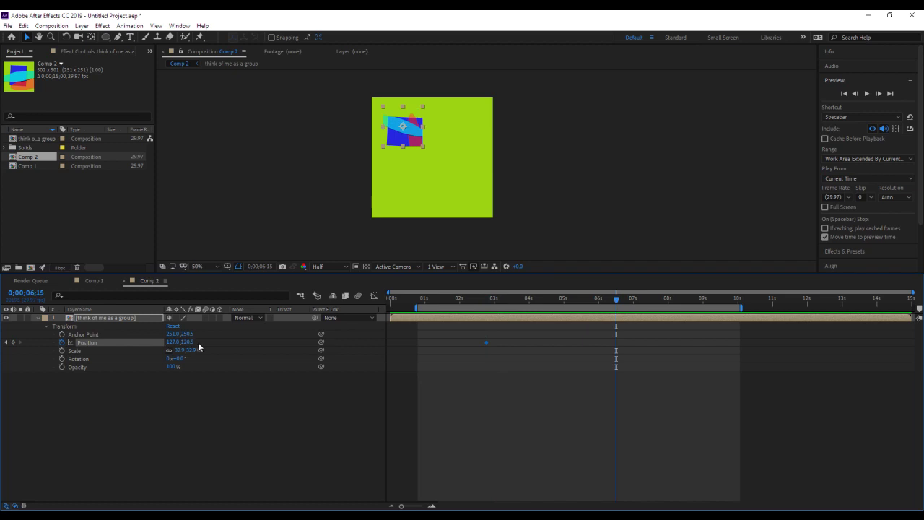
{"action": "left_click_drag", "start_coordinate": [187, 341], "coordinate": [273, 346]}
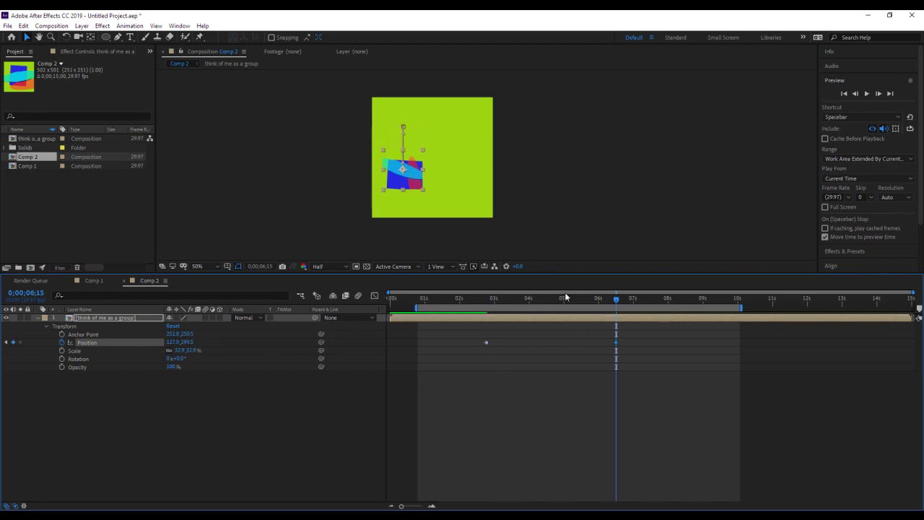
{"action": "key", "text": "space"}
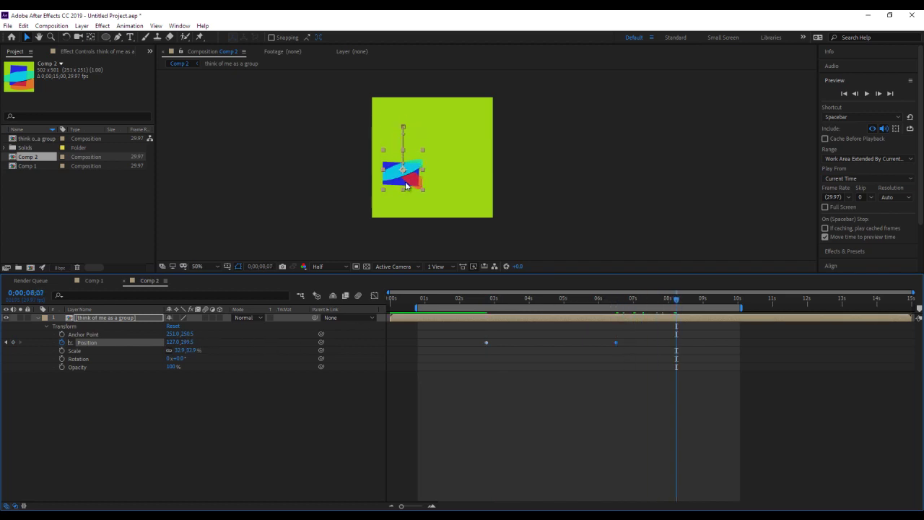
{"action": "left_click_drag", "start_coordinate": [406, 185], "coordinate": [467, 157]}
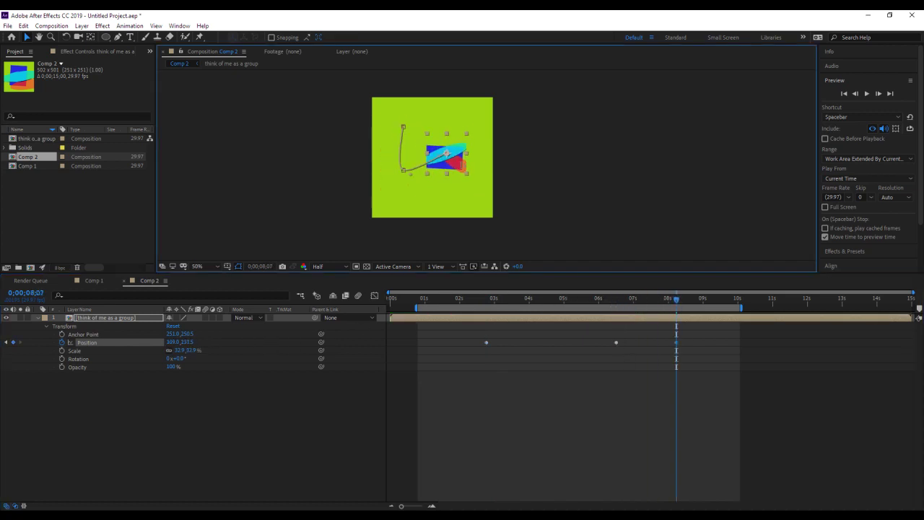
{"action": "left_click", "coordinate": [683, 299]}
{"action": "key", "text": "space"}
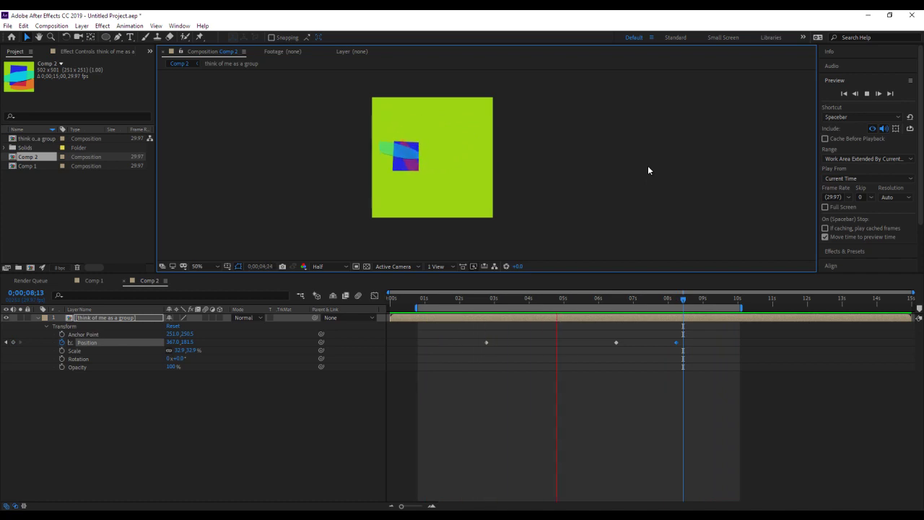
{"action": "key", "text": "space"}
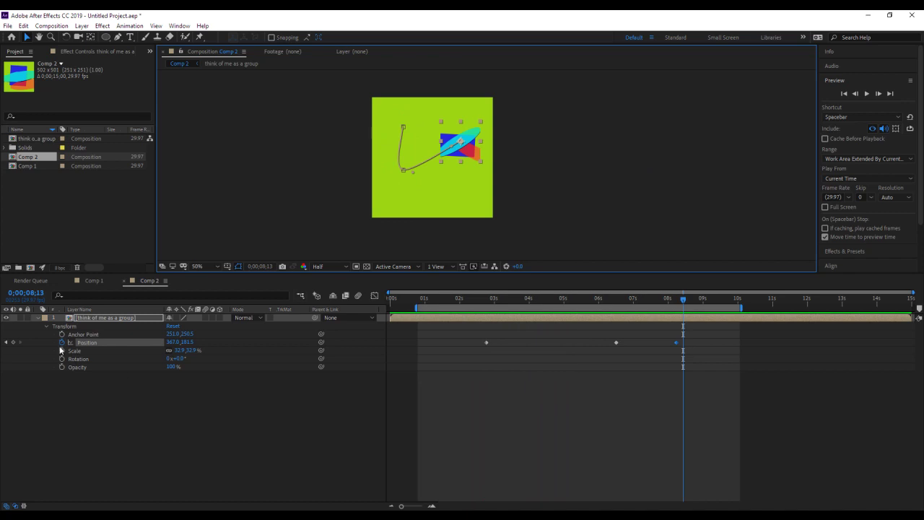
{"action": "left_click", "coordinate": [38, 317]}
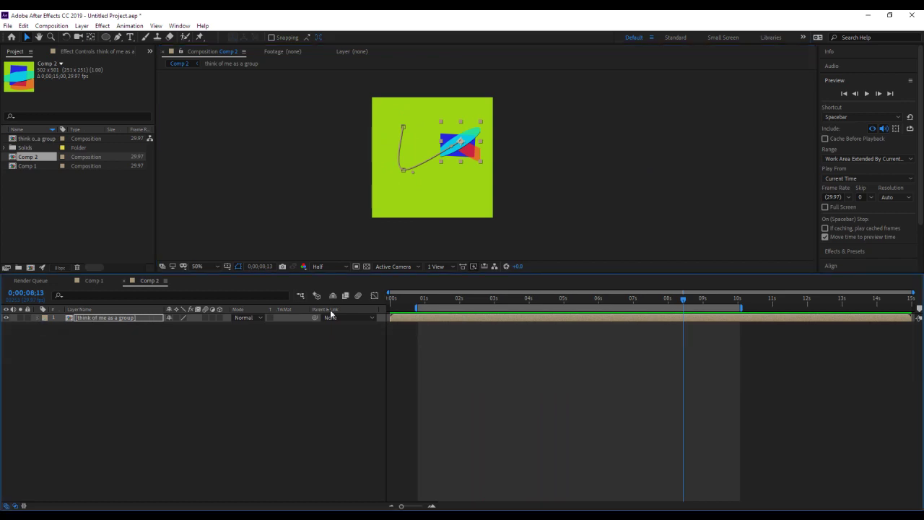
Step: Finish naming the think of me as a group layer and slide it to start near 0;00;03;04
{"action": "key", "text": "Return"}
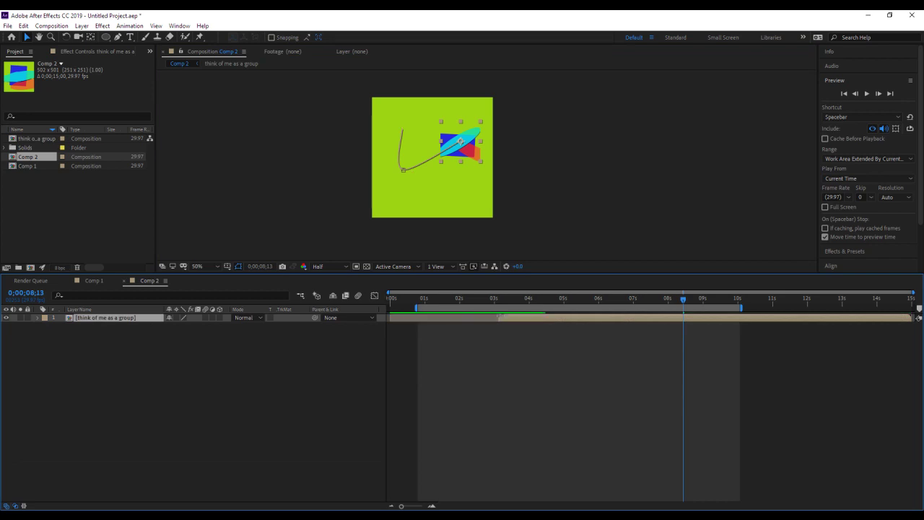
{"action": "left_click_drag", "start_coordinate": [684, 298], "coordinate": [499, 297]}
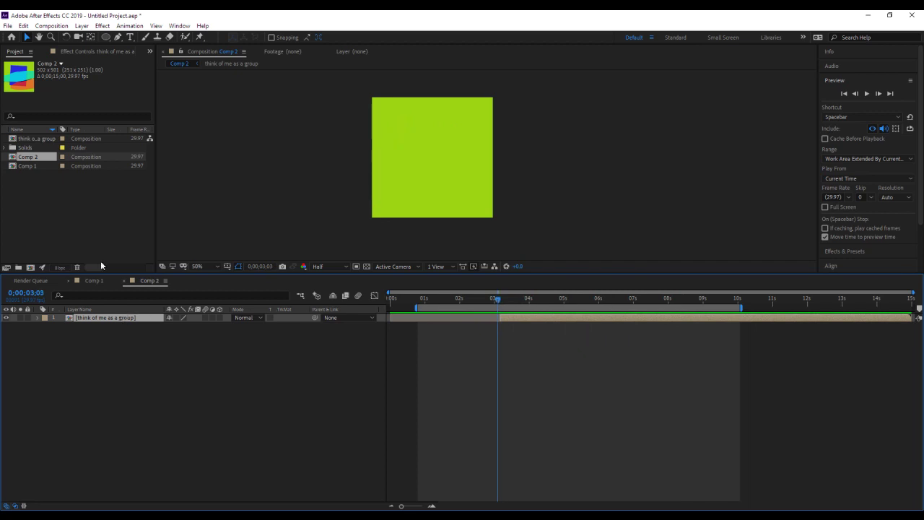
{"action": "left_click", "coordinate": [24, 28]}
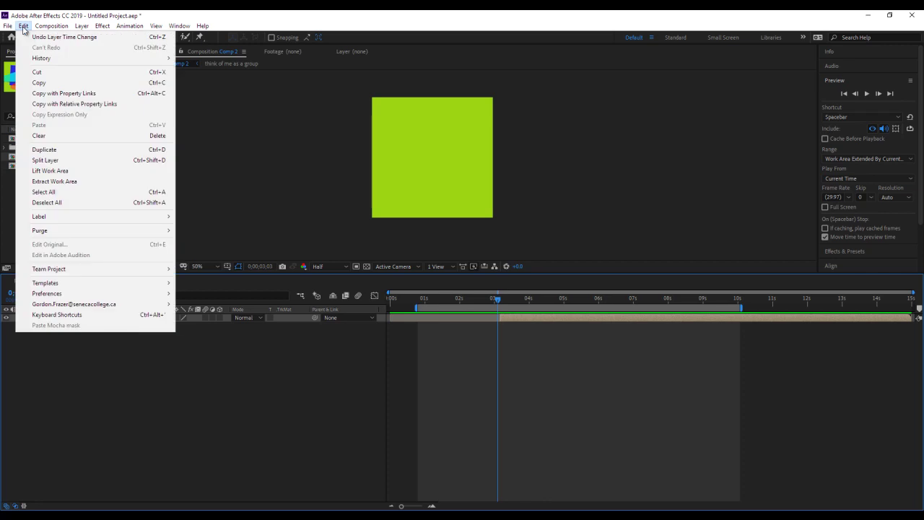
{"action": "left_click", "coordinate": [63, 153]}
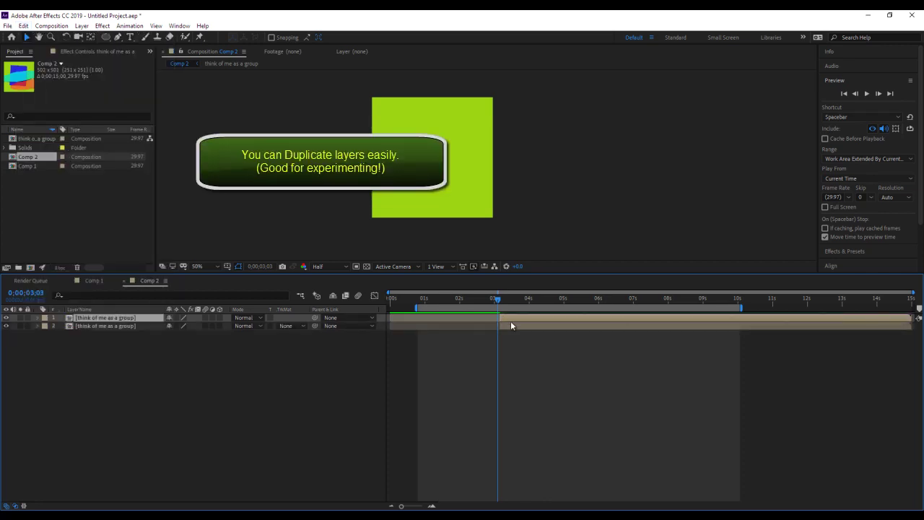
{"action": "mouse_move", "coordinate": [511, 325]}
{"action": "left_mouse_down"}
{"action": "mouse_move", "coordinate": [431, 326]}
{"action": "mouse_move", "coordinate": [445, 326]}
{"action": "left_mouse_up"}
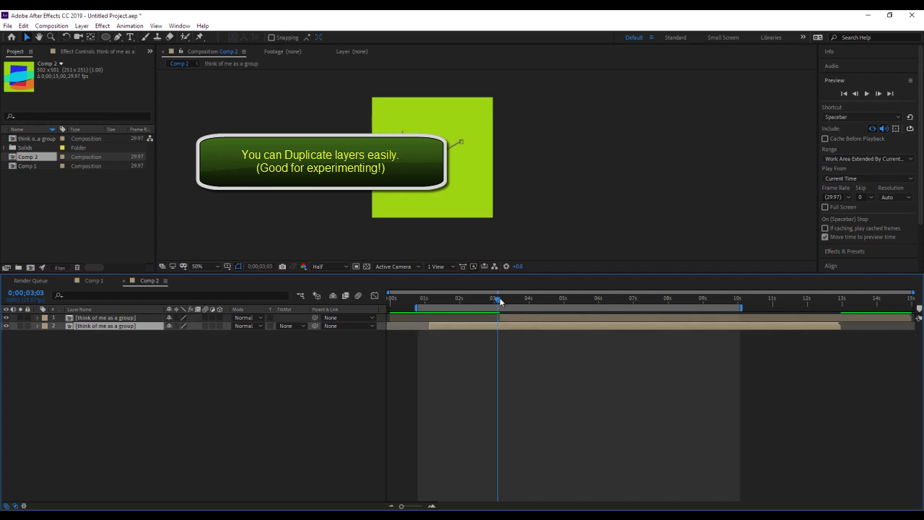
{"action": "mouse_move", "coordinate": [499, 299]}
{"action": "left_mouse_down"}
{"action": "mouse_move", "coordinate": [427, 307]}
{"action": "mouse_move", "coordinate": [544, 299]}
{"action": "mouse_move", "coordinate": [425, 302]}
{"action": "left_mouse_up"}
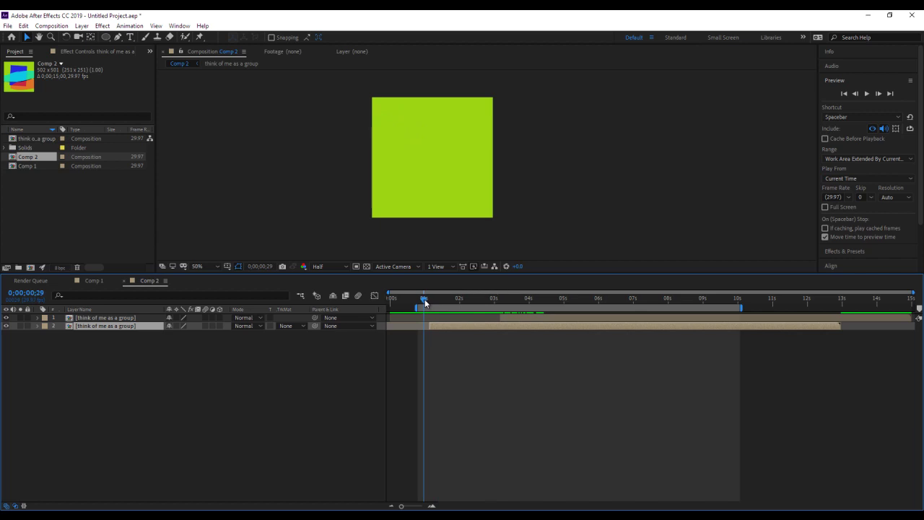
{"action": "left_click", "coordinate": [142, 318]}
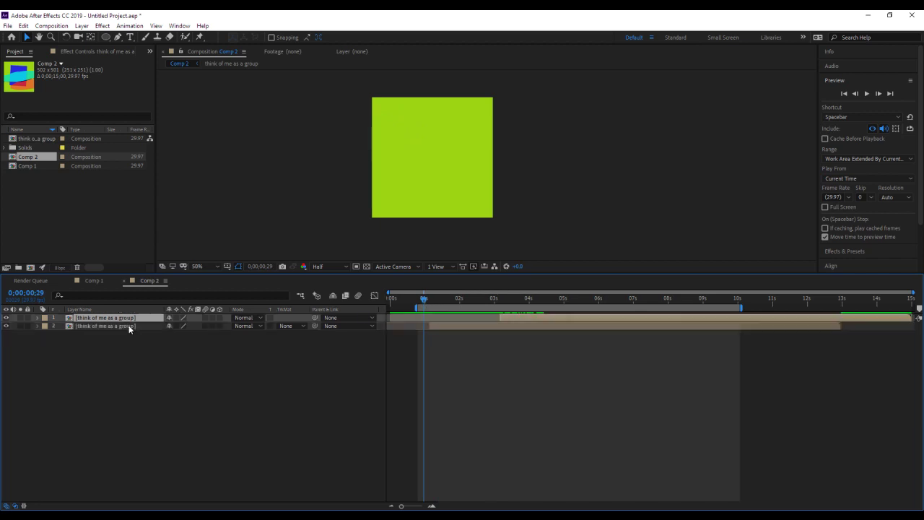
Step: Give the green oval thing in the precomp a pink DF265E fill and return to Comp 2
{"action": "left_click", "coordinate": [220, 66]}
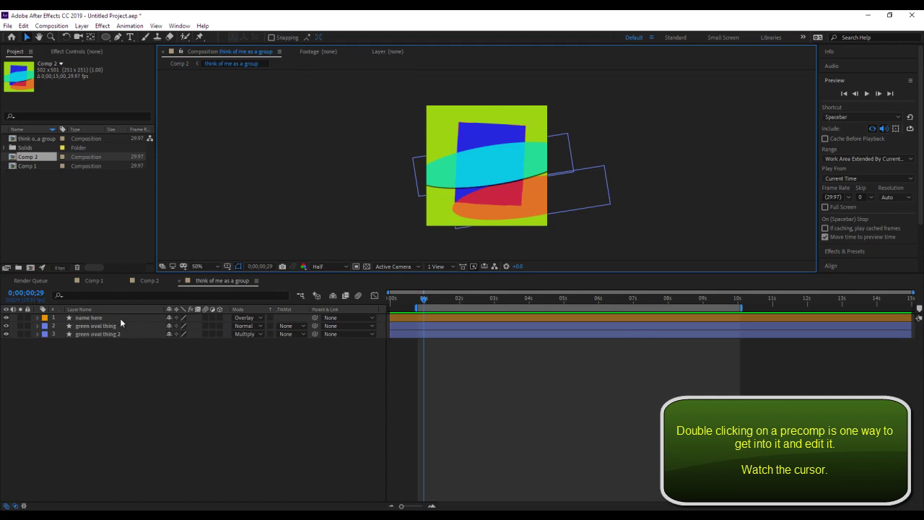
{"action": "left_click", "coordinate": [445, 184]}
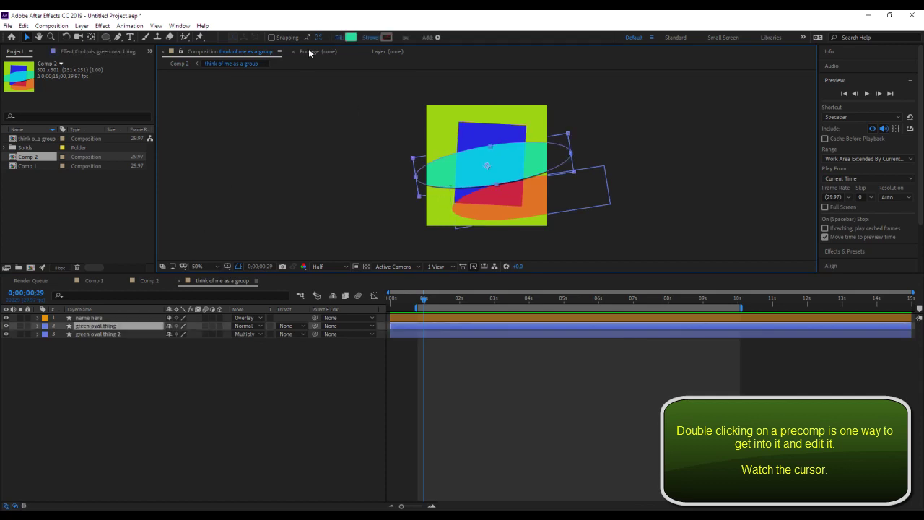
{"action": "left_click", "coordinate": [350, 38]}
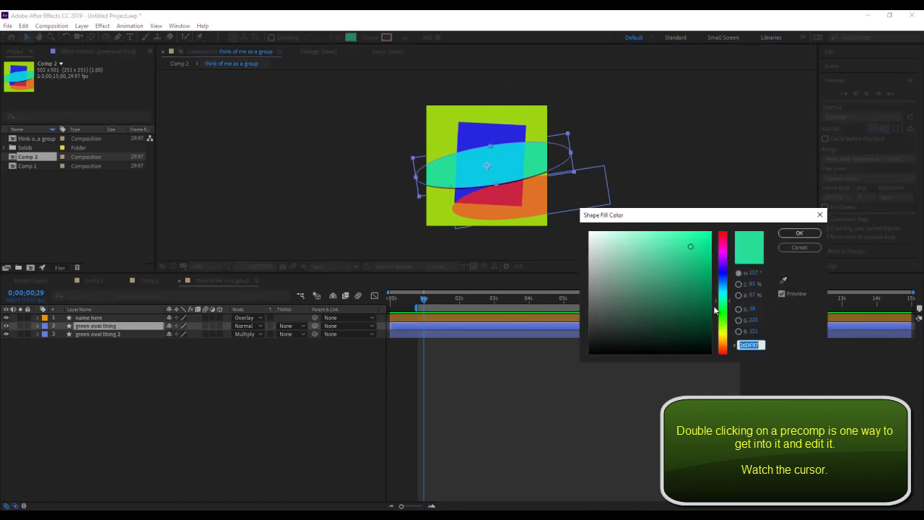
{"action": "left_click", "coordinate": [723, 238]}
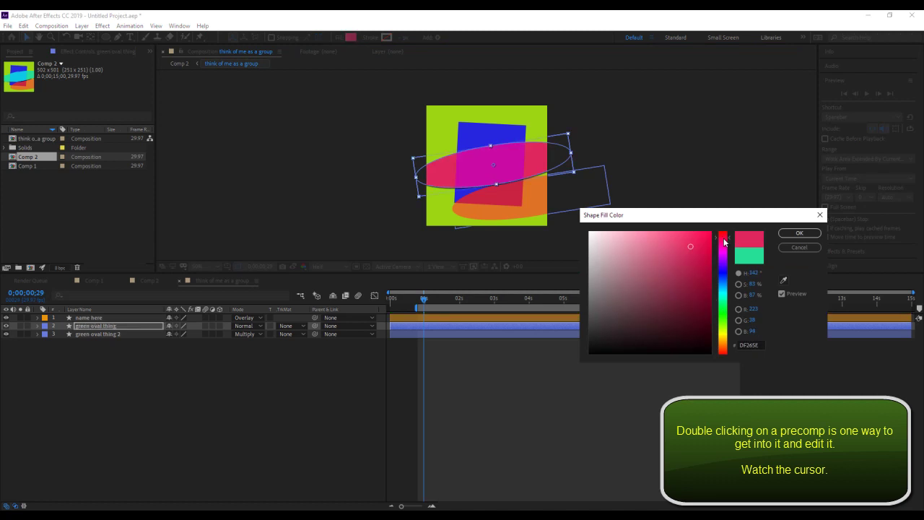
{"action": "left_click", "coordinate": [797, 233]}
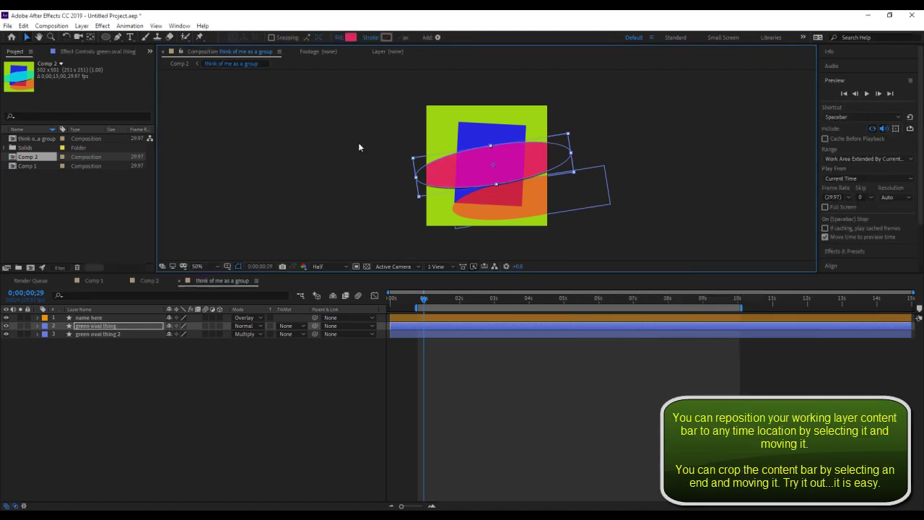
{"action": "left_click", "coordinate": [179, 65]}
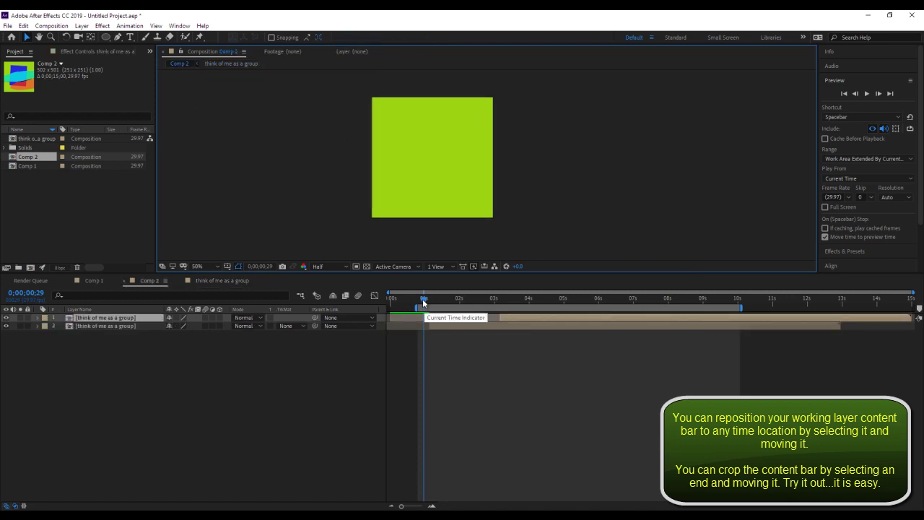
Step: Apply Time-Reverse Layer to the top think of me as a group layer in Comp 2
{"action": "left_click_drag", "start_coordinate": [424, 298], "coordinate": [549, 298]}
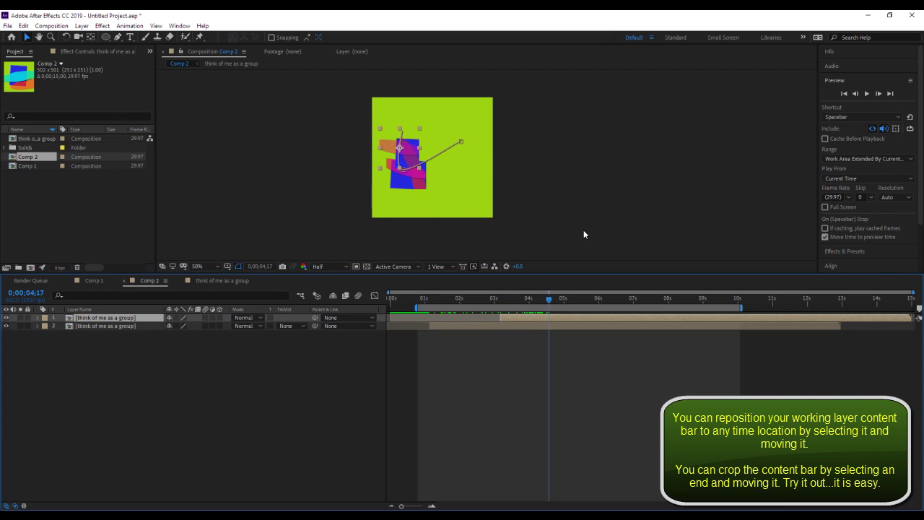
{"action": "left_click", "coordinate": [583, 232]}
{"action": "left_click", "coordinate": [527, 319]}
{"action": "right_click", "coordinate": [527, 322]}
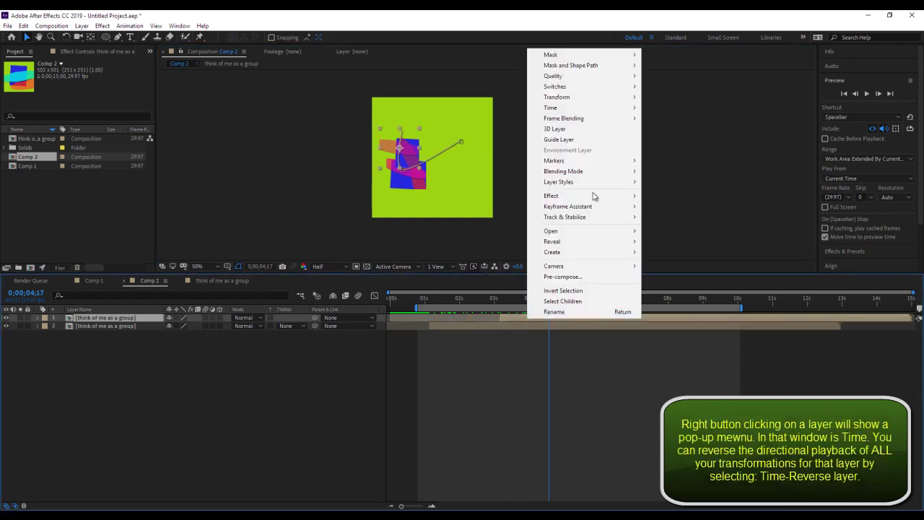
{"action": "mouse_move", "coordinate": [617, 109]}
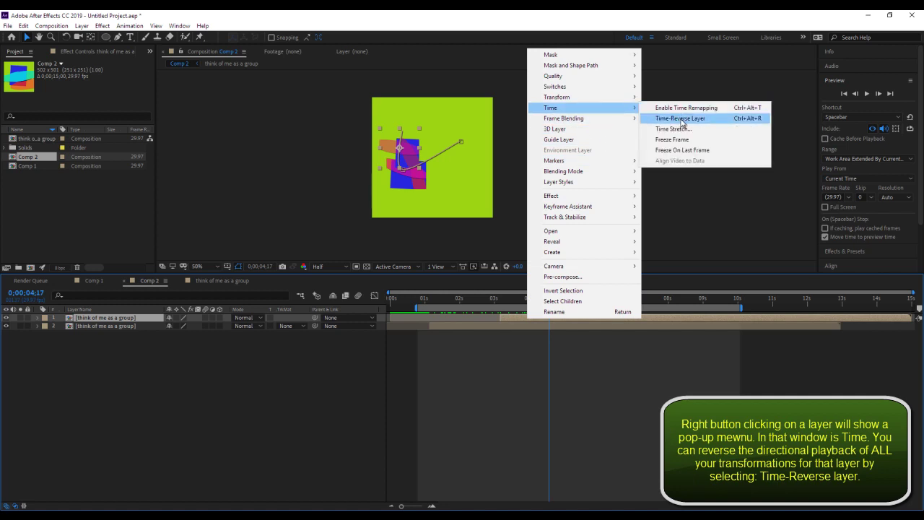
{"action": "left_click", "coordinate": [681, 120]}
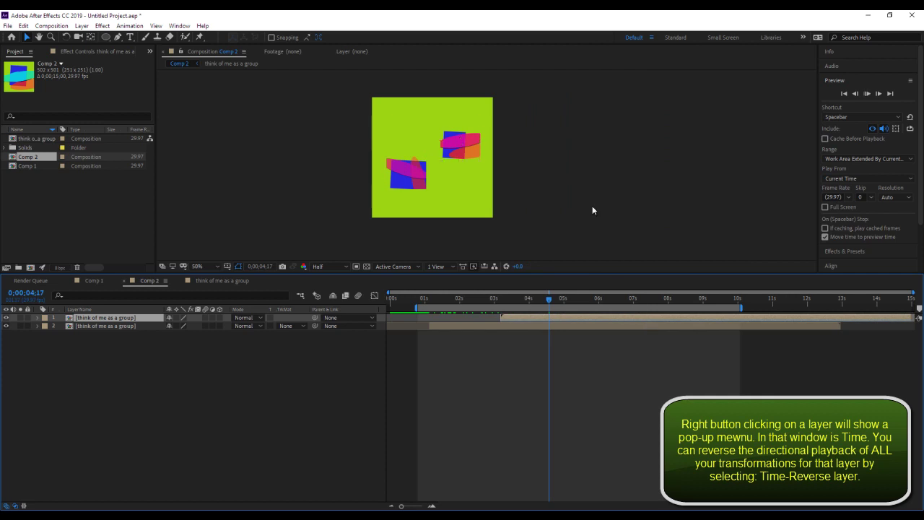
Step: Preview Comp 2, then slide the top layer left to start with the second layer, near 1 second
{"action": "key", "text": "space"}
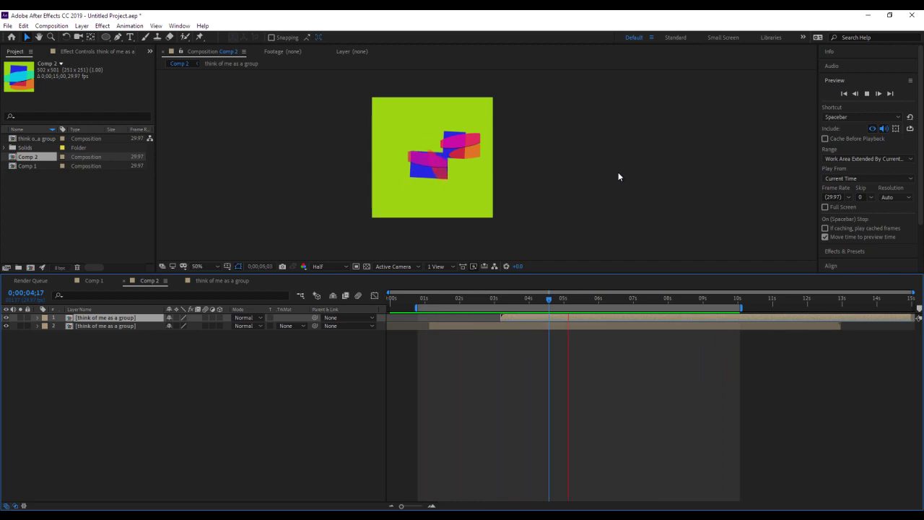
{"action": "key", "text": "space"}
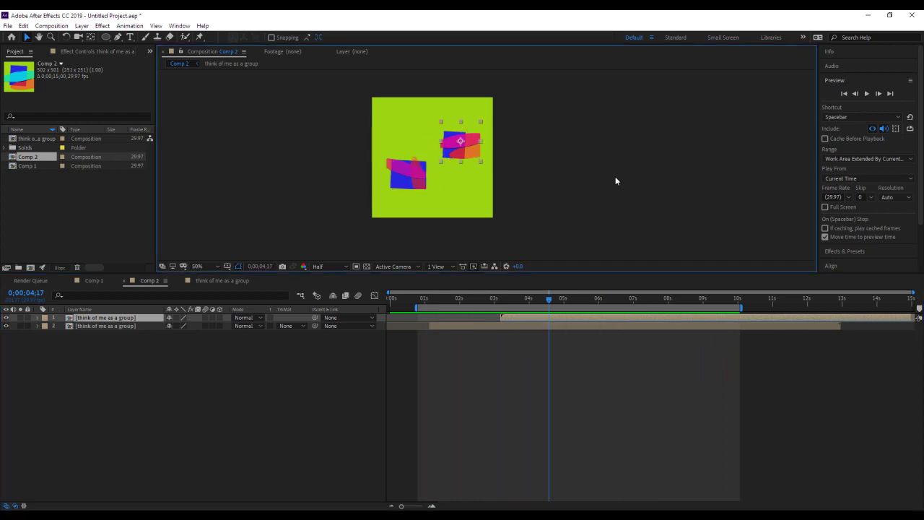
{"action": "left_click_drag", "start_coordinate": [633, 319], "coordinate": [563, 323]}
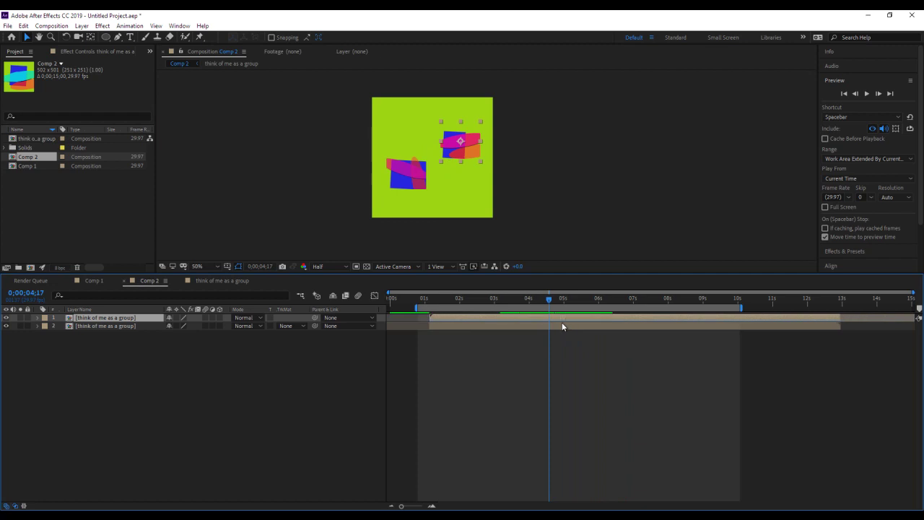
Step: Shift the top layer's three Position keyframes earlier, to about 1.7, 3.4 and 7.2 seconds, and preview
{"action": "left_click", "coordinate": [37, 319]}
{"action": "left_click", "coordinate": [46, 328]}
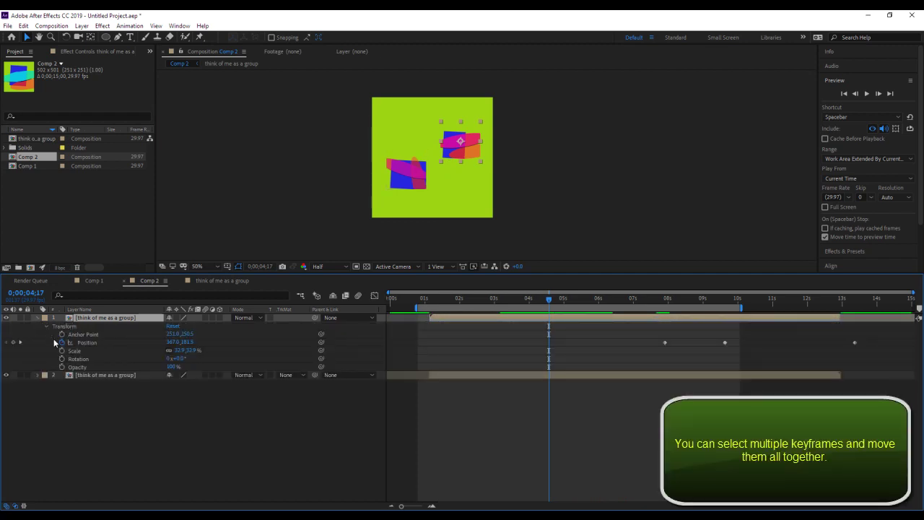
{"action": "mouse_move", "coordinate": [867, 341]}
{"action": "left_mouse_down"}
{"action": "mouse_move", "coordinate": [648, 356]}
{"action": "mouse_move", "coordinate": [450, 340]}
{"action": "left_mouse_up"}
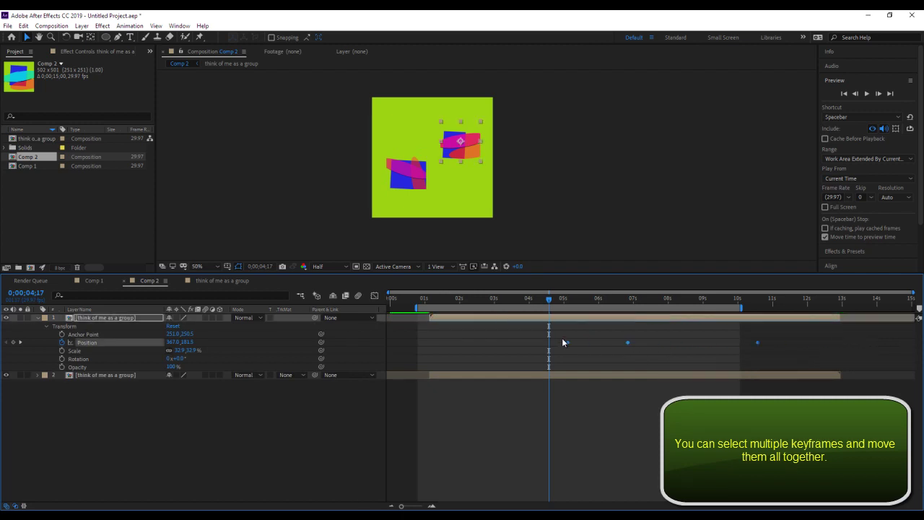
{"action": "left_click", "coordinate": [556, 207]}
{"action": "key", "text": "space"}
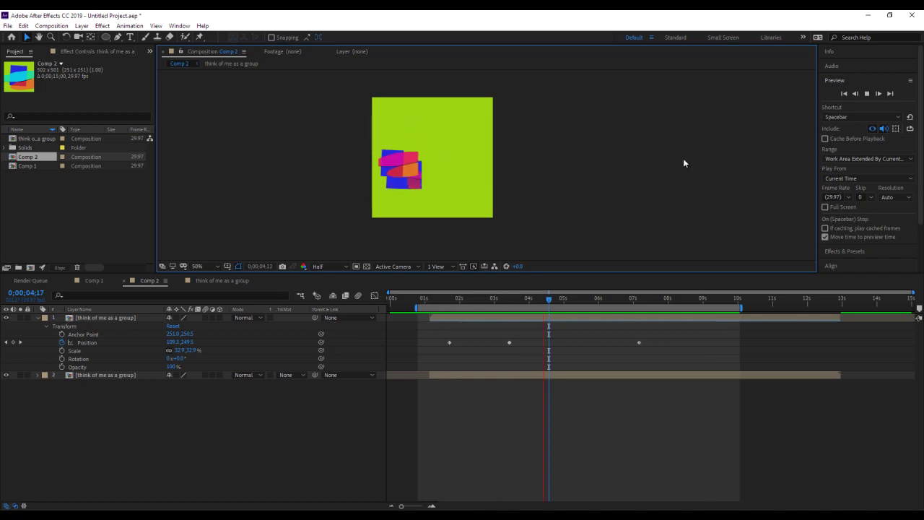
{"action": "key", "text": "space"}
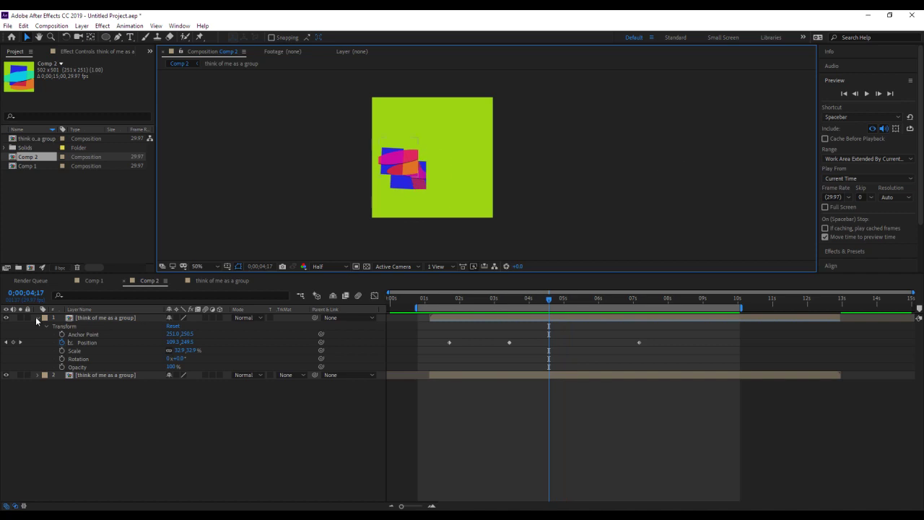
{"action": "left_click", "coordinate": [37, 317]}
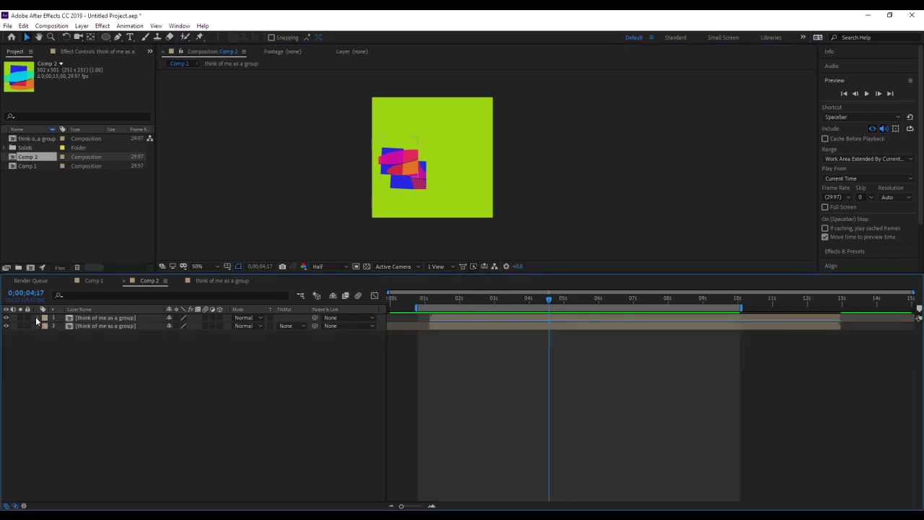
Step: Send Comp 2 to the Adobe Media Encoder queue from the Composition menu
{"action": "left_click", "coordinate": [56, 27]}
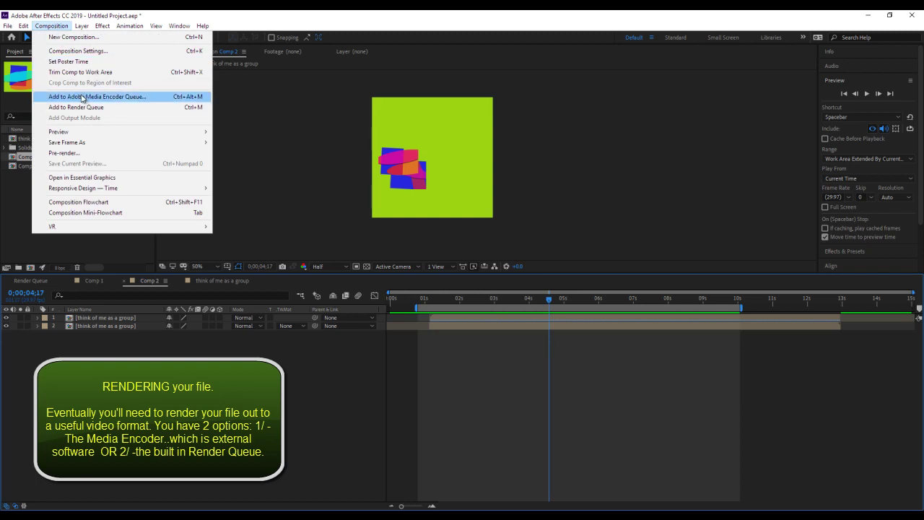
{"action": "left_click", "coordinate": [83, 98]}
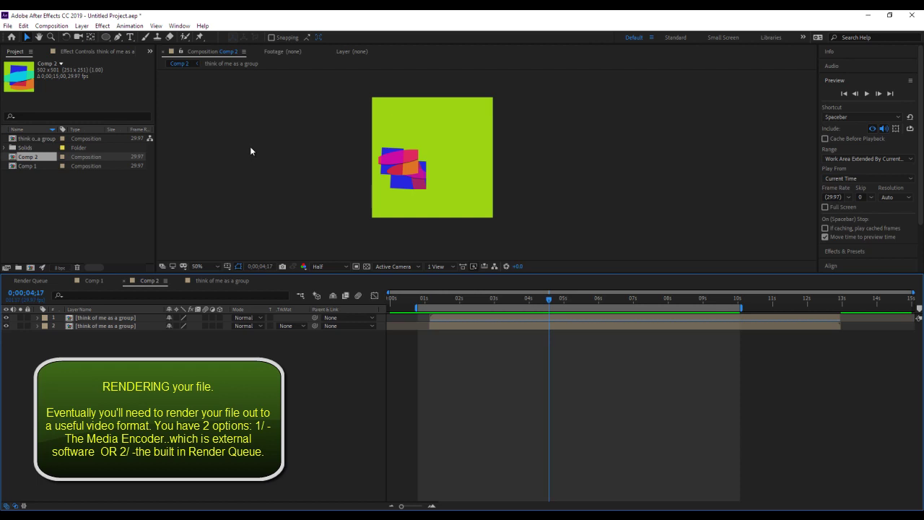
Step: Set the H.264 job's output file to Comp 2tester.mp4 on the Desktop
{"action": "mouse_move", "coordinate": [599, 514]}
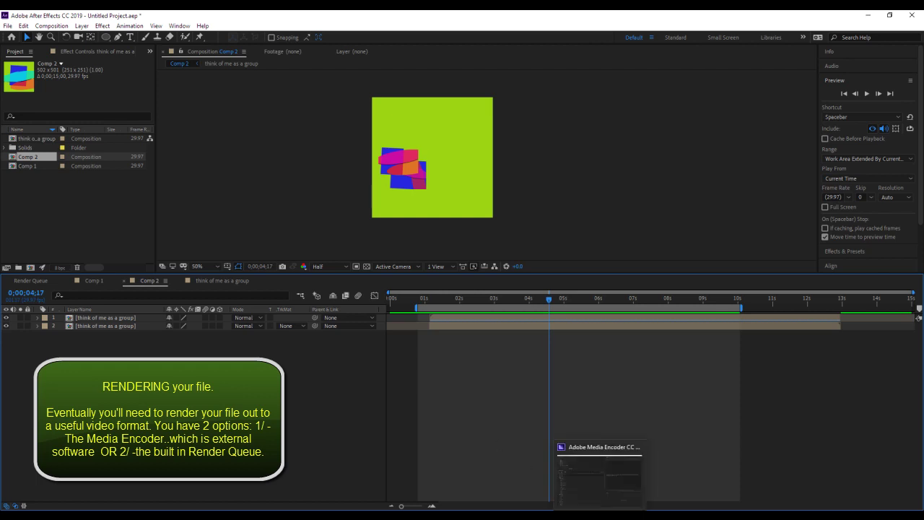
{"action": "left_click", "coordinate": [600, 473]}
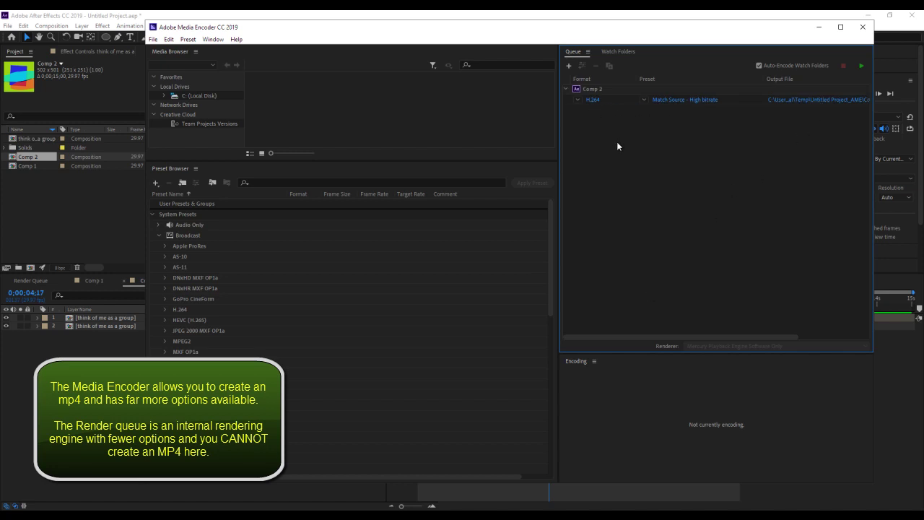
{"action": "left_click", "coordinate": [822, 101]}
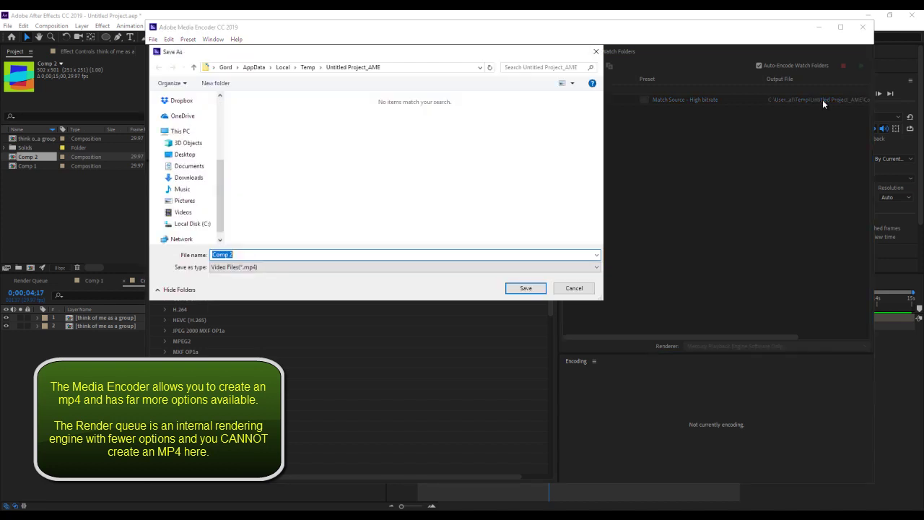
{"action": "left_click", "coordinate": [185, 151]}
{"action": "left_click", "coordinate": [259, 253]}
{"action": "type", "text": "tester"}
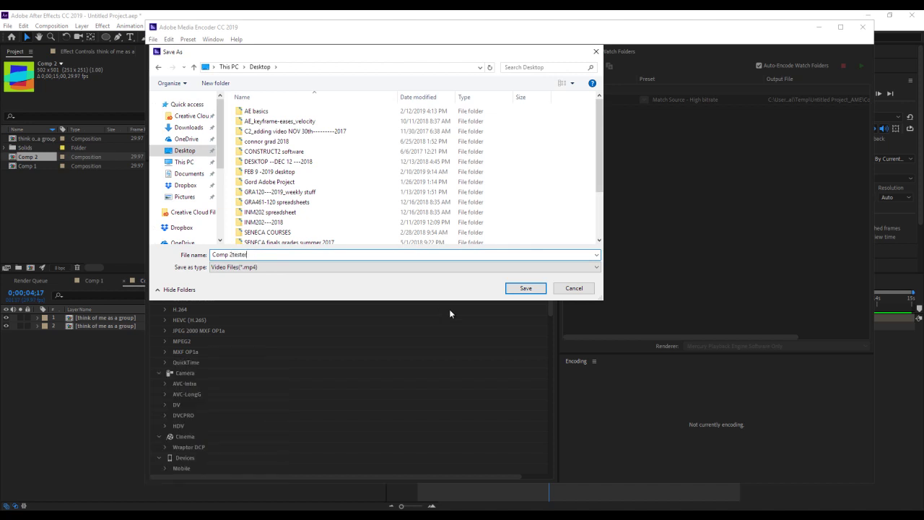
{"action": "left_click", "coordinate": [520, 289]}
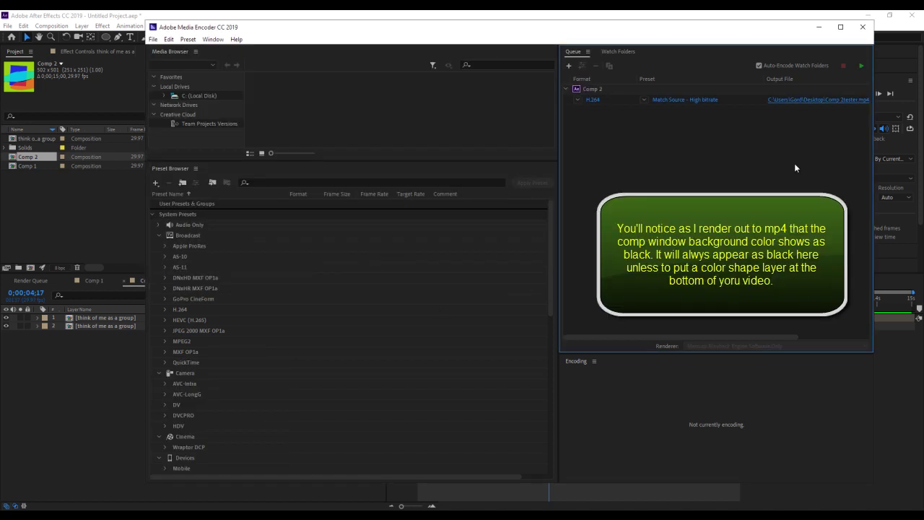
Step: Encode the queued Comp 2 job to Comp 2tester.mp4, then minimize Media Encoder
{"action": "left_click", "coordinate": [863, 66]}
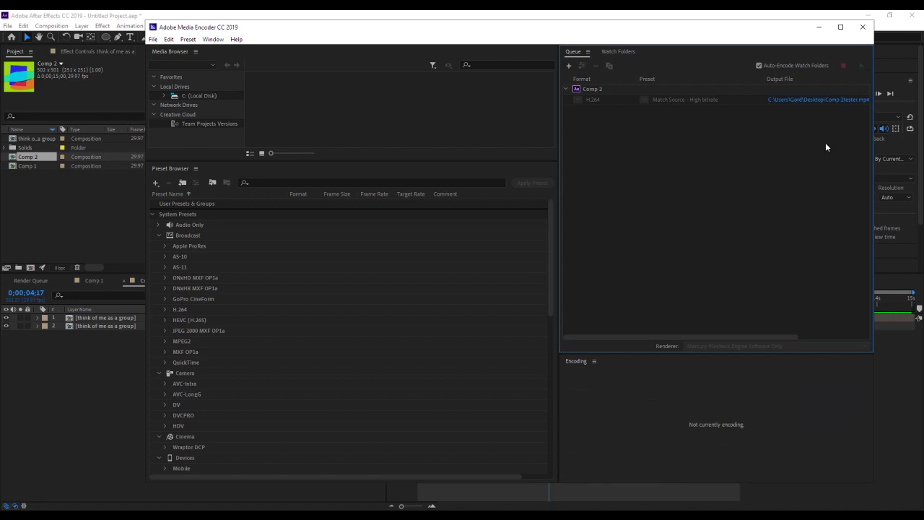
{"action": "left_click", "coordinate": [821, 31]}
Step: Play Comp 2tester.mp4 from the Desktop in VLC media player, then close VLC
{"action": "left_click", "coordinate": [869, 16]}
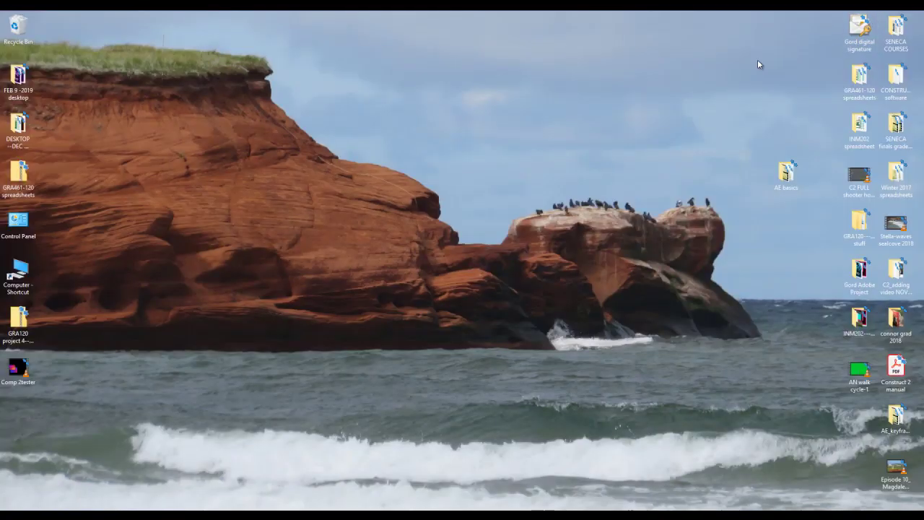
{"action": "right_click", "coordinate": [17, 370]}
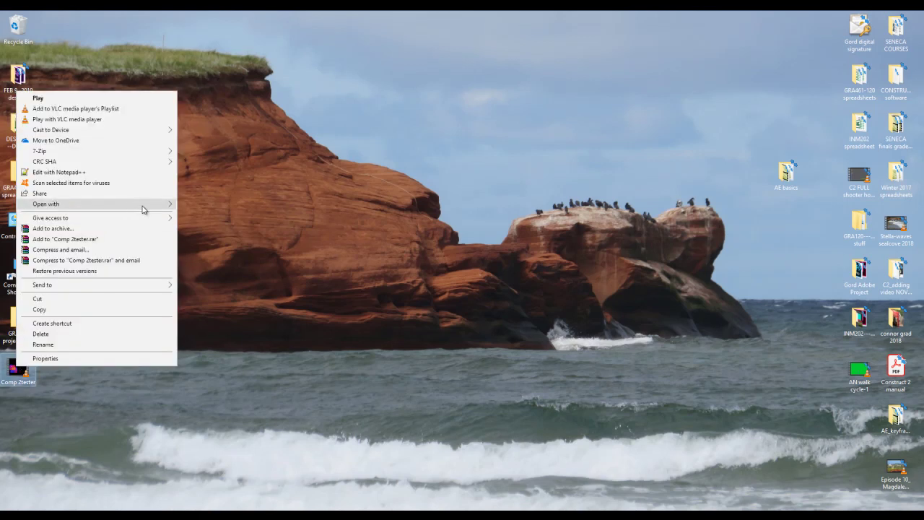
{"action": "mouse_move", "coordinate": [145, 209]}
{"action": "left_click", "coordinate": [214, 226]}
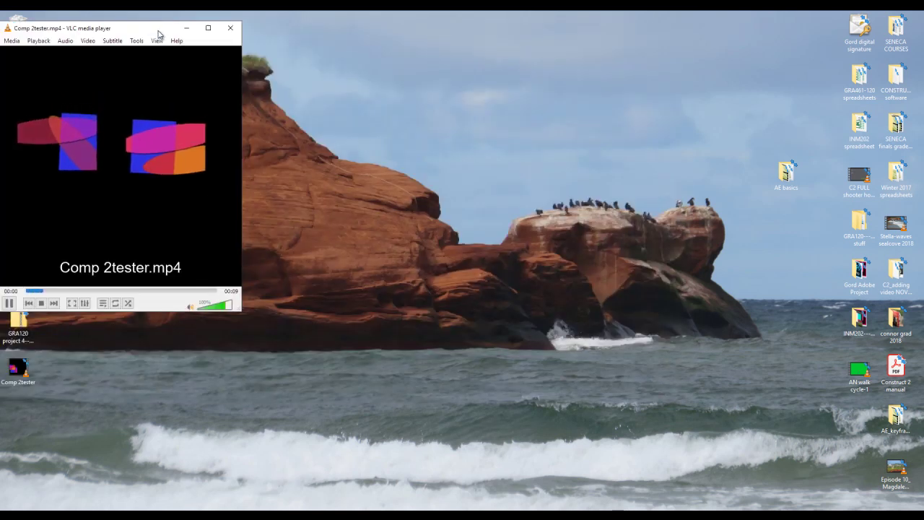
{"action": "left_click_drag", "start_coordinate": [157, 34], "coordinate": [411, 58]}
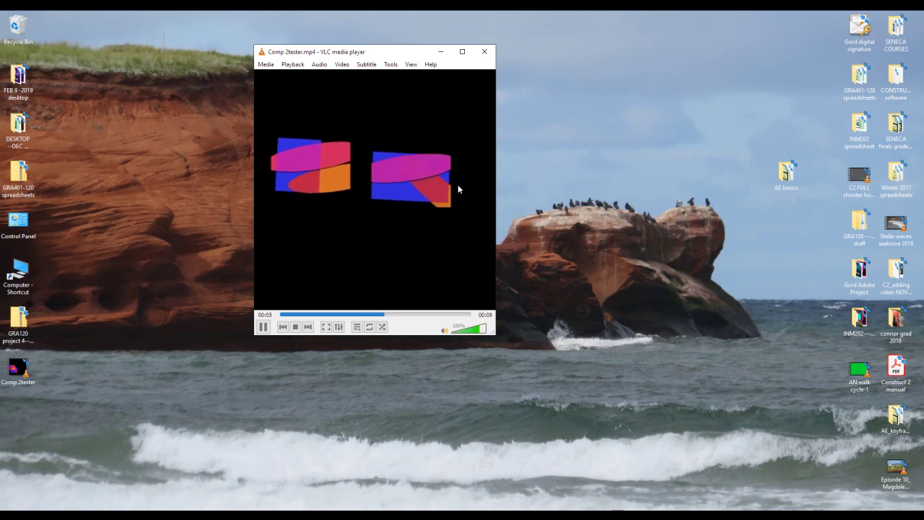
{"action": "left_click", "coordinate": [484, 54]}
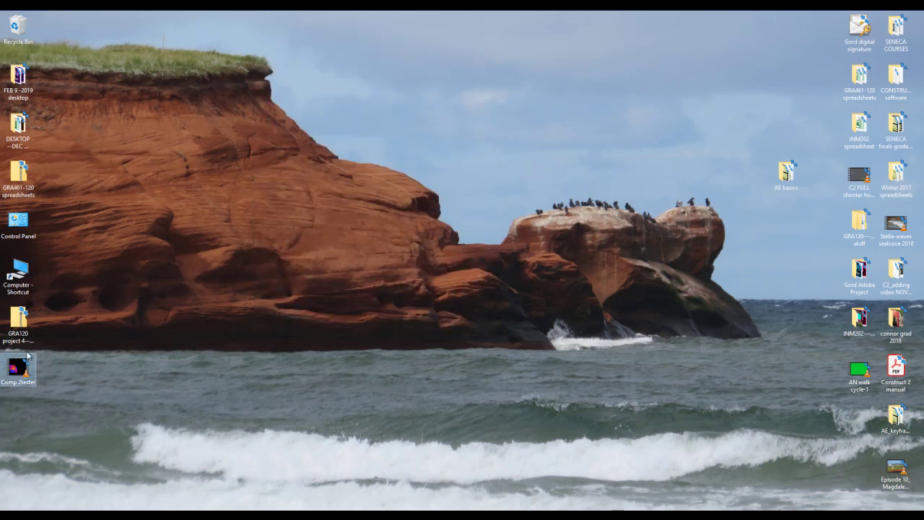
Step: Confirm in the file's Properties that Comp 2tester.mp4 is only 1.51 MB
{"action": "right_click", "coordinate": [21, 365]}
{"action": "left_click", "coordinate": [59, 354]}
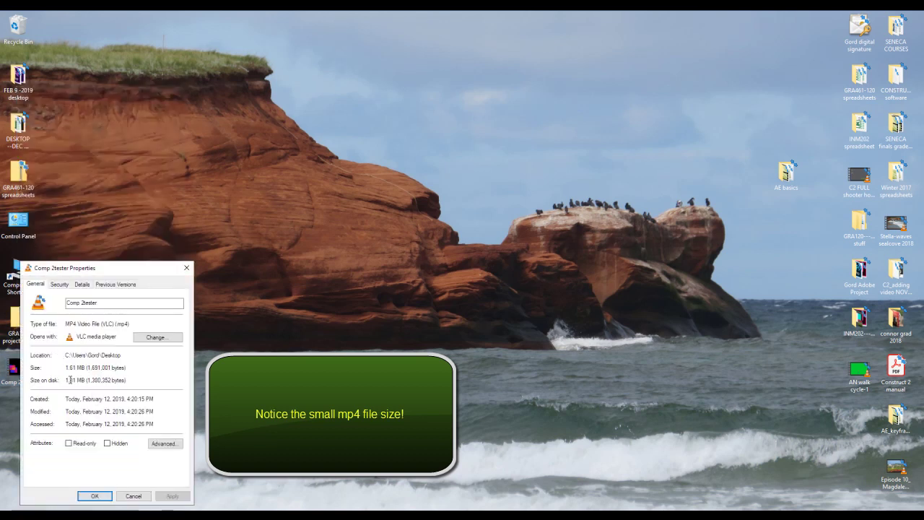
{"action": "left_click", "coordinate": [106, 491]}
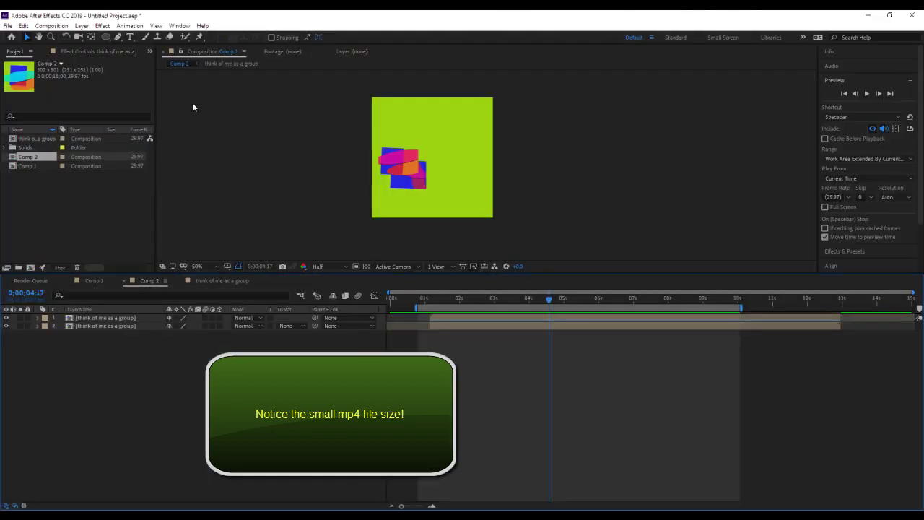
Step: Add Comp 2 to the Render Queue, outputting Comp 2.avi to the Desktop as AVI
{"action": "left_click", "coordinate": [51, 25]}
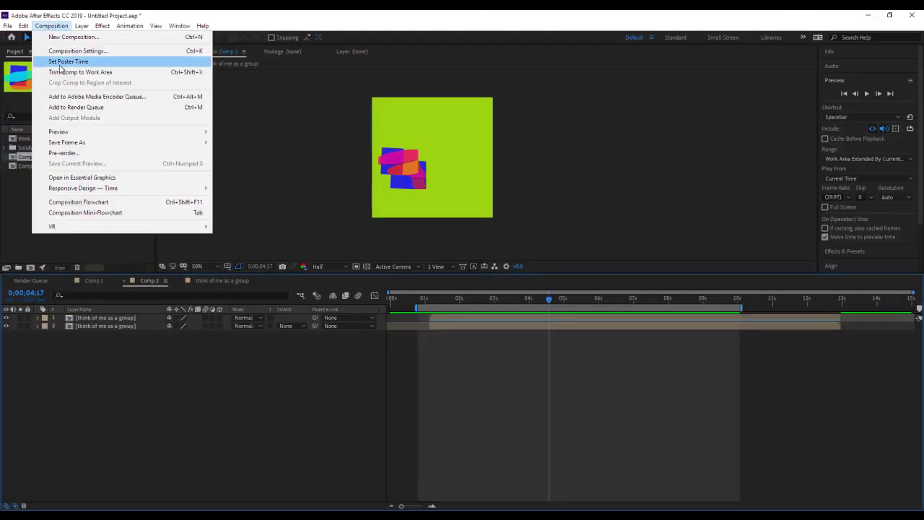
{"action": "left_click", "coordinate": [86, 108]}
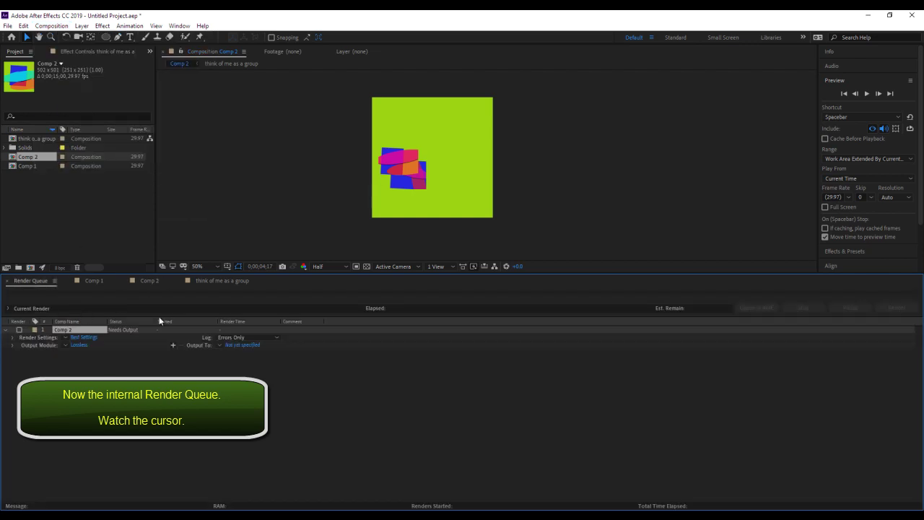
{"action": "left_click", "coordinate": [240, 345]}
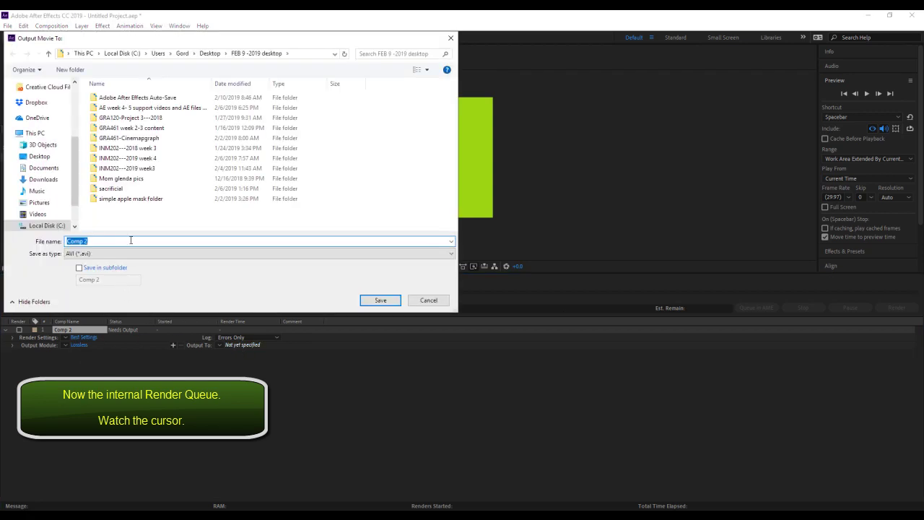
{"action": "left_click", "coordinate": [131, 241]}
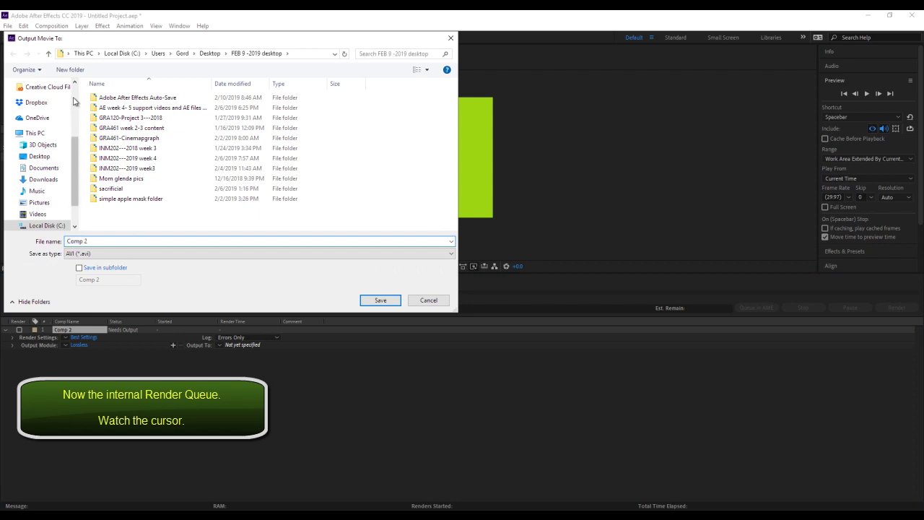
{"action": "scroll", "coordinate": [43, 166], "scroll_direction": "up", "scroll_amount": 3}
{"action": "left_click", "coordinate": [41, 137]}
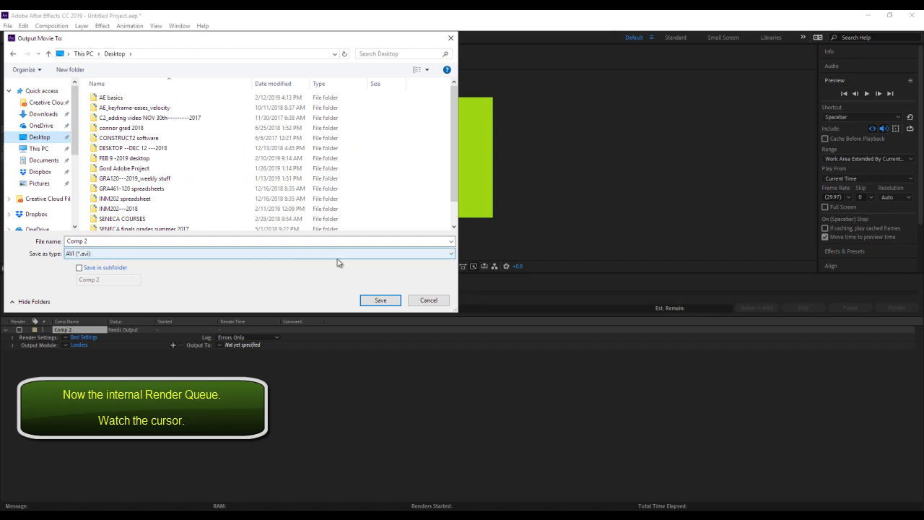
{"action": "left_click", "coordinate": [110, 253]}
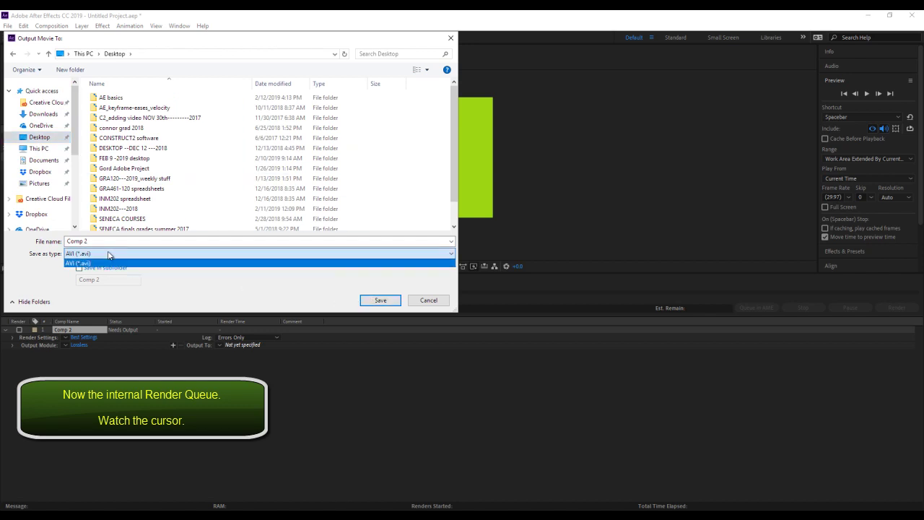
{"action": "left_click", "coordinate": [121, 263]}
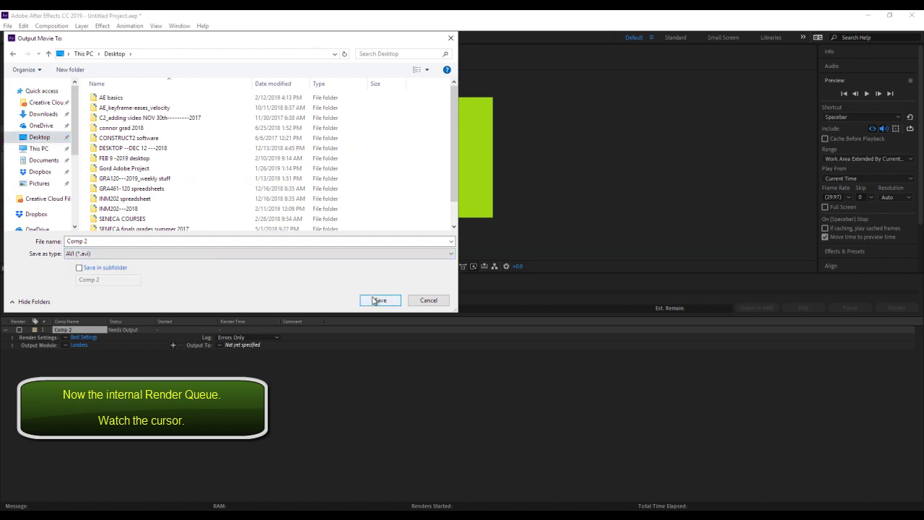
Step: Save the output as Comp 2.avi, render it (done in 7 seconds), and minimize After Effects
{"action": "left_click", "coordinate": [377, 300]}
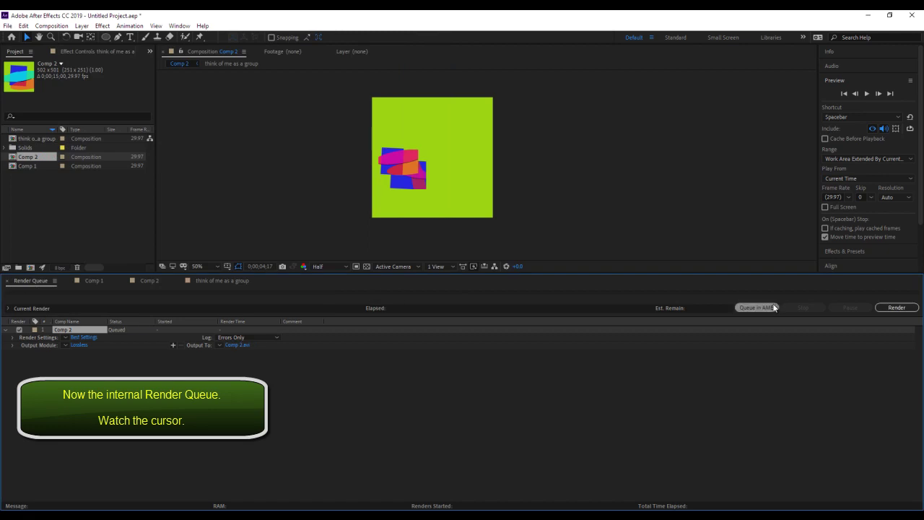
{"action": "left_click", "coordinate": [892, 308]}
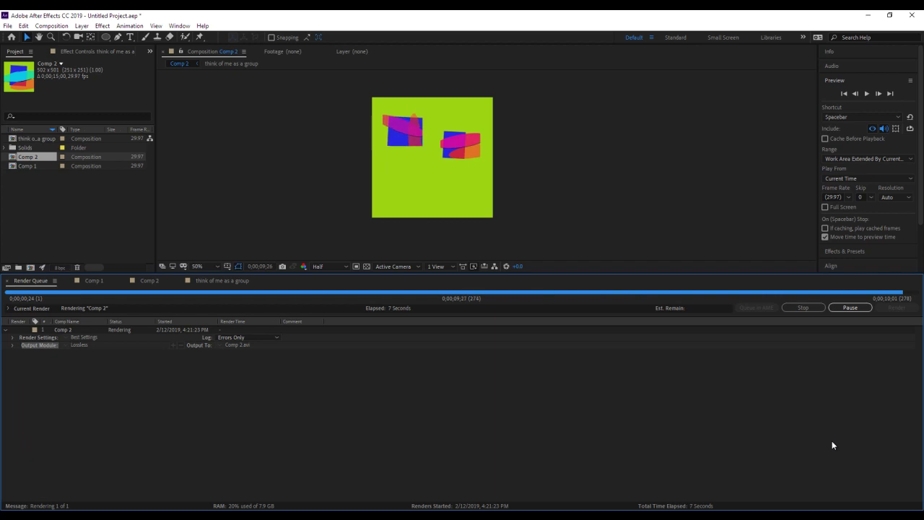
{"action": "left_click", "coordinate": [869, 17]}
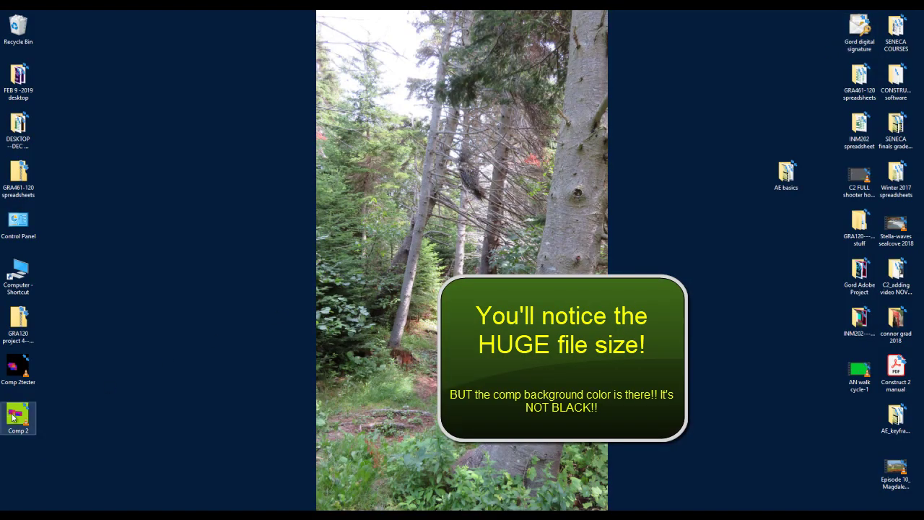
Step: Play Comp 2.avi from the desktop in VLC media player
{"action": "left_click_drag", "start_coordinate": [19, 413], "coordinate": [230, 211]}
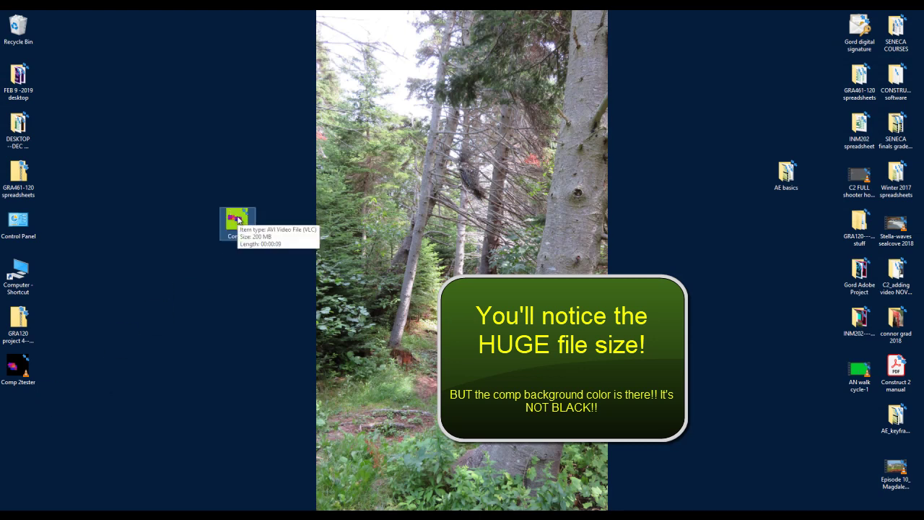
{"action": "right_click", "coordinate": [239, 219]}
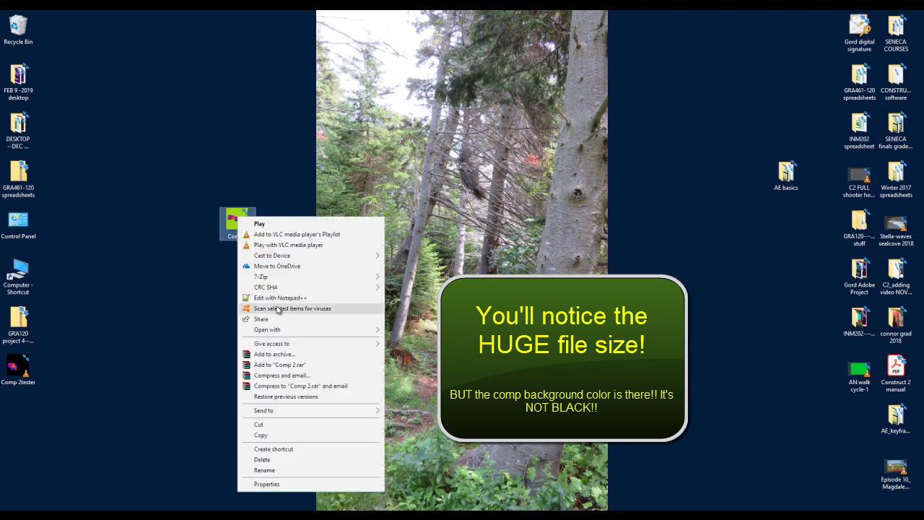
{"action": "left_click", "coordinate": [276, 244]}
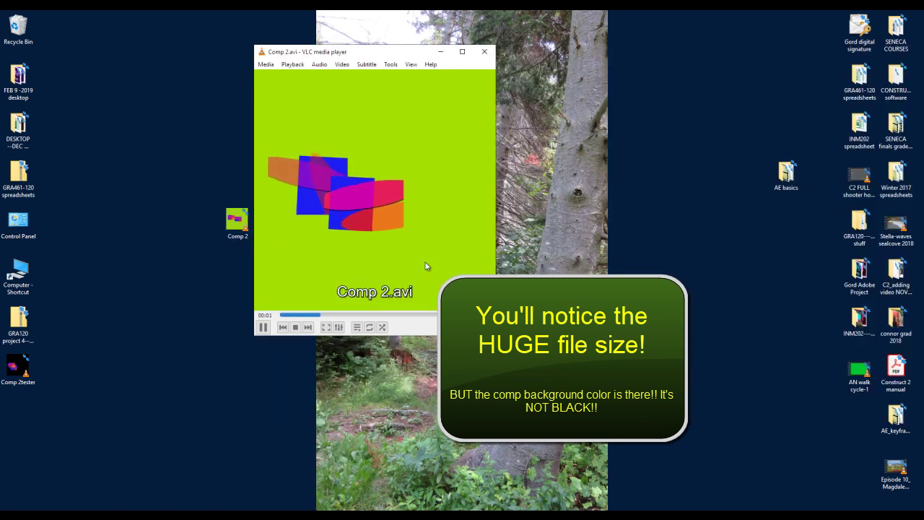
Step: Check the file properties of Comp 2.avi, confirming its 200 MB size
{"action": "left_click", "coordinate": [232, 229]}
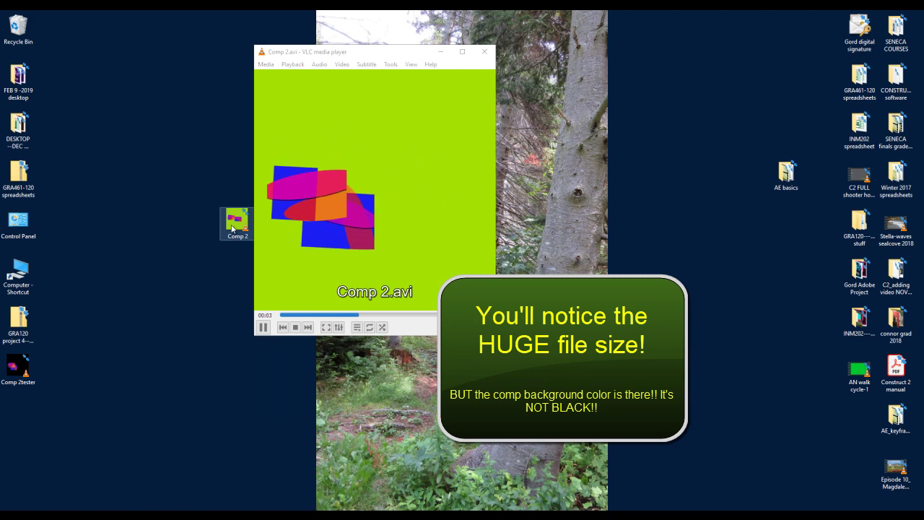
{"action": "right_click", "coordinate": [232, 229]}
{"action": "left_click", "coordinate": [258, 489]}
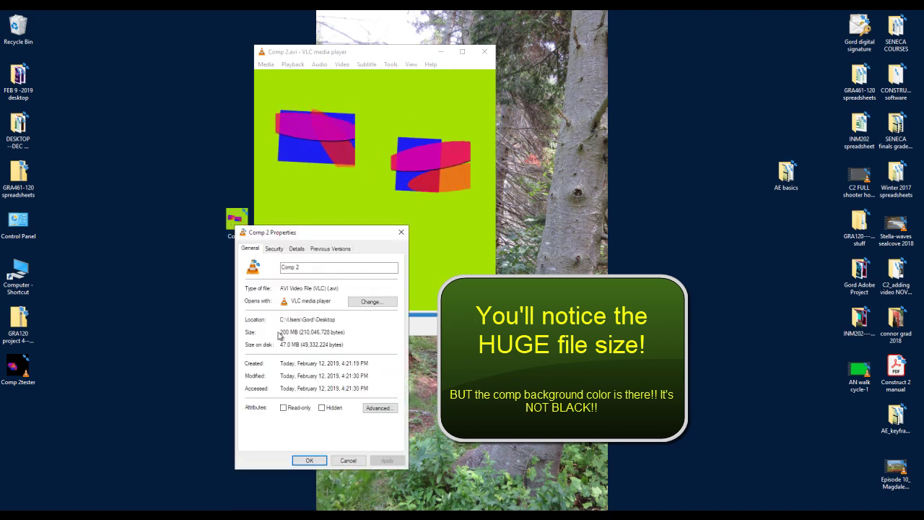
{"action": "left_click", "coordinate": [348, 460]}
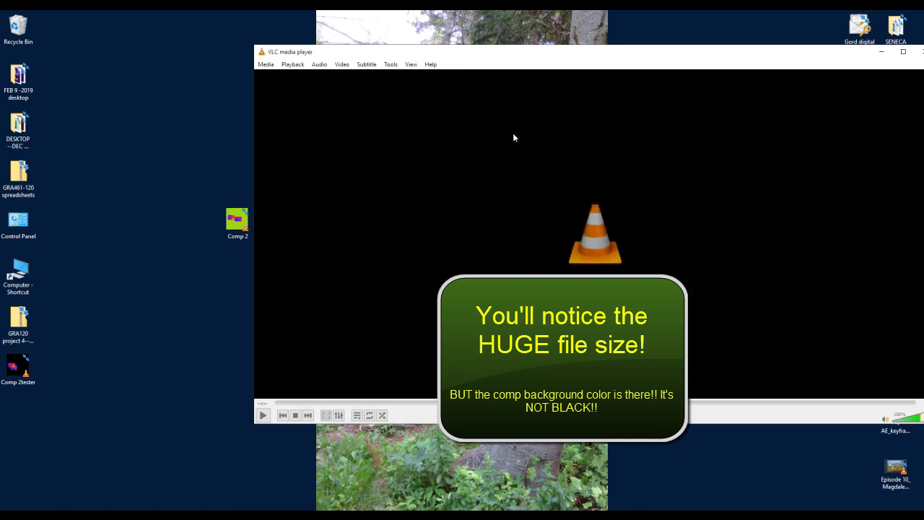
Step: Close VLC, switch back to After Effects, and close the Render Queue to show Comp 1
{"action": "left_click_drag", "start_coordinate": [551, 57], "coordinate": [388, 107]}
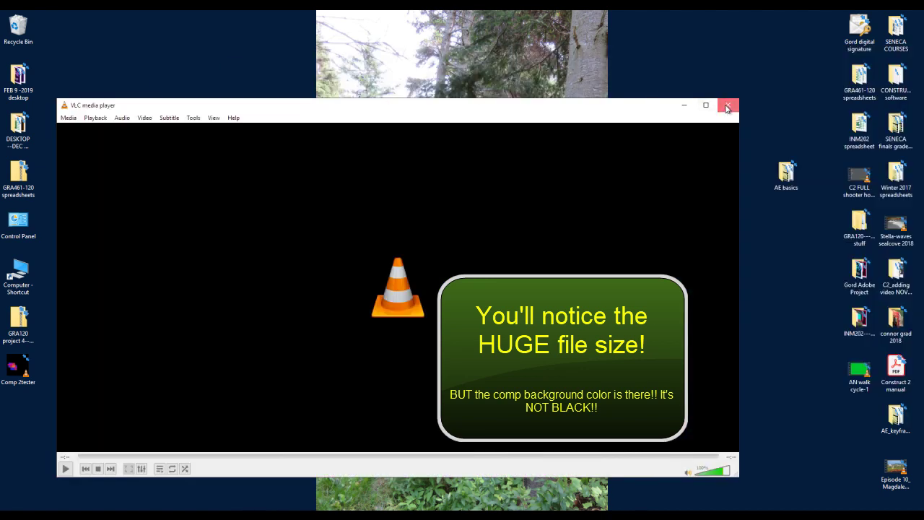
{"action": "left_click", "coordinate": [728, 105]}
{"action": "key", "text": "alt+Tab"}
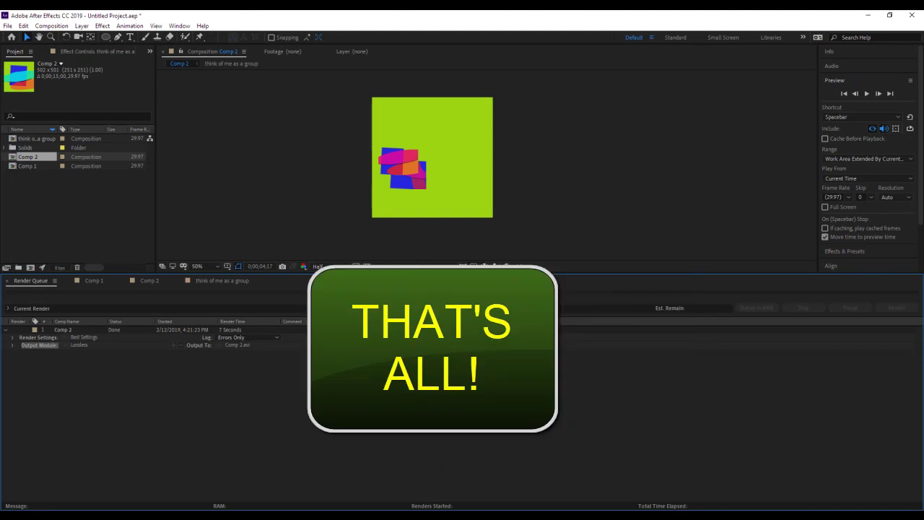
{"action": "left_click", "coordinate": [7, 281]}
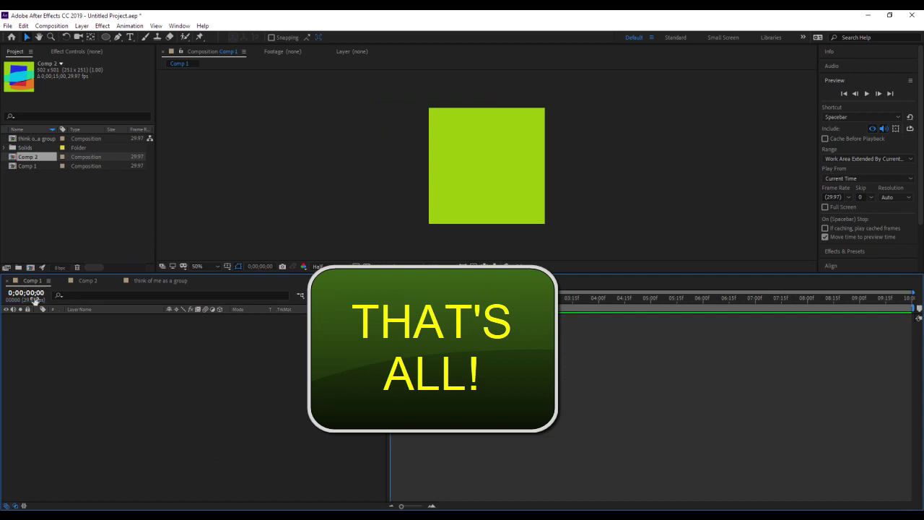